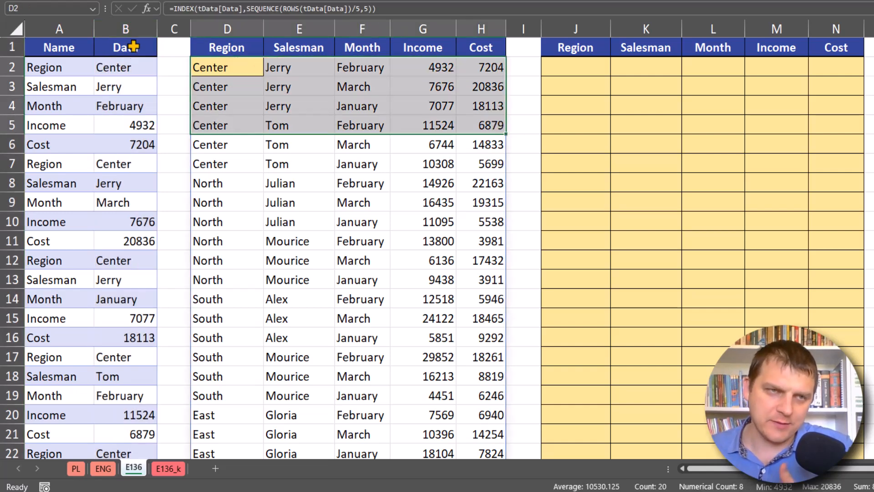
Step: Examine the first record in B2:B6 and the headers in D1:H1, and open the E136_k sheet with the empty result table
left_click(138, 19)
left_click_drag(132, 69, 130, 145)
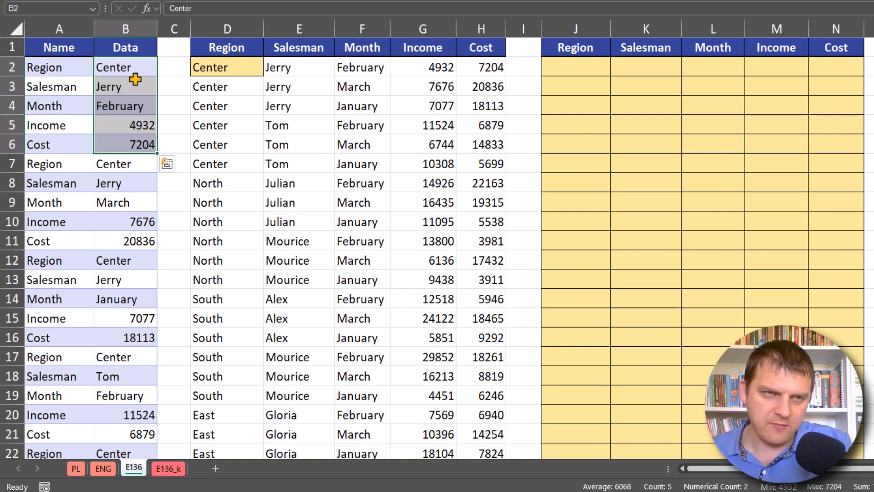
left_click_drag(250, 51, 469, 53)
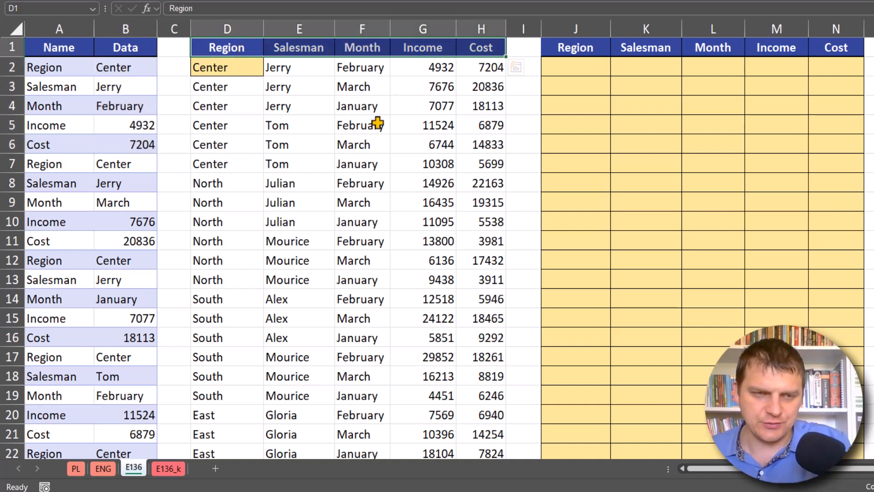
left_click(177, 467)
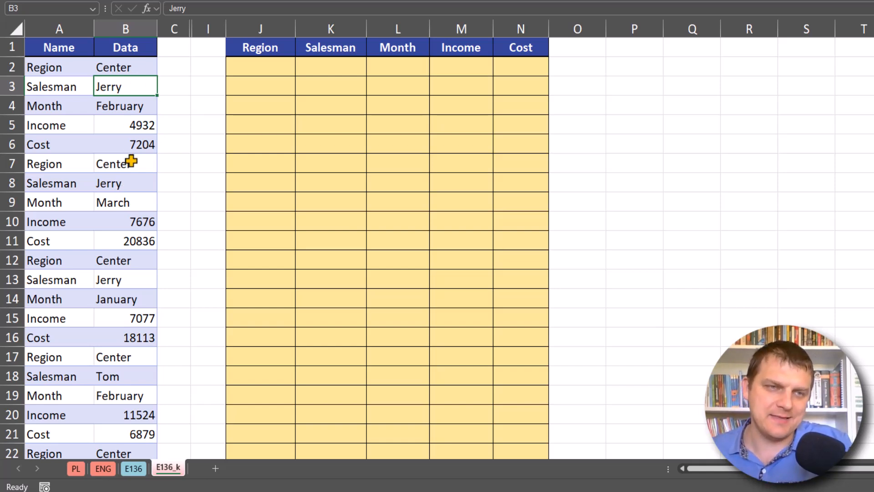
mouse_move(267, 67)
left_mouse_down()
mouse_move(526, 123)
mouse_move(521, 222)
left_mouse_up()
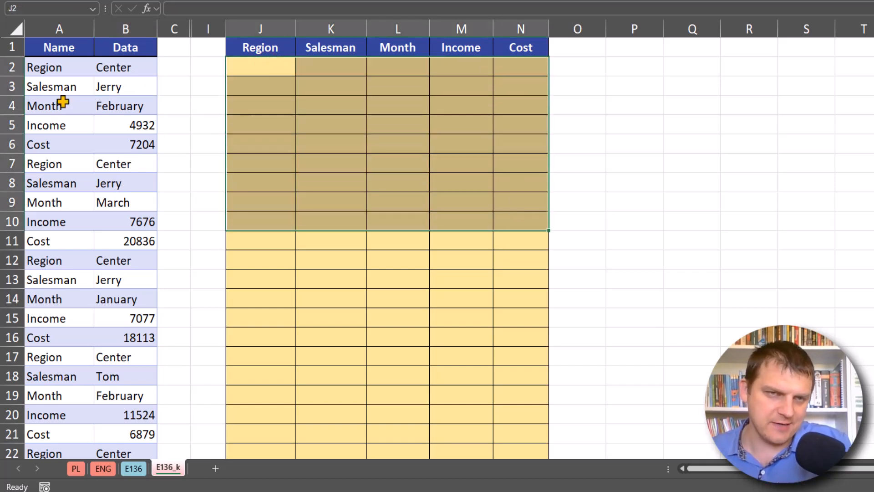
Step: Enter sample position numbers 1, 2, 3 in J2:L2, 6 and 7 in J3:K3 and 11 in J4, and clear them
left_click(262, 71)
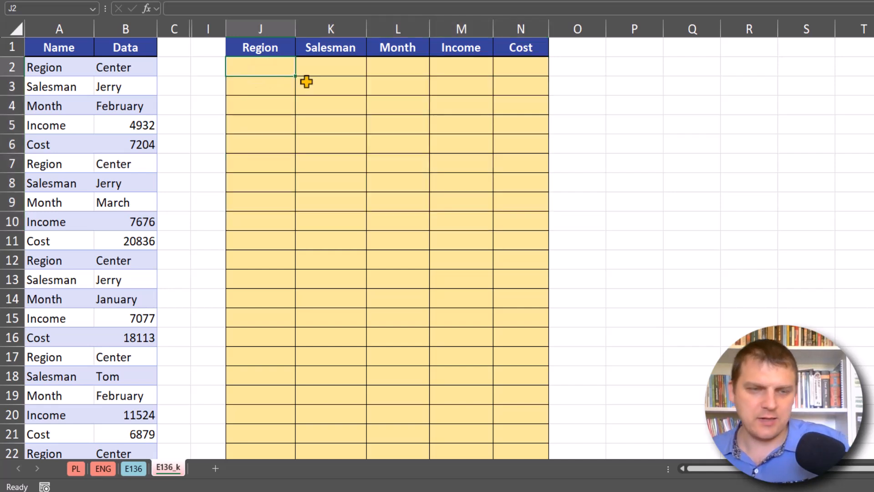
type("1")
key("Tab")
type("2")
key("Tab")
type("3")
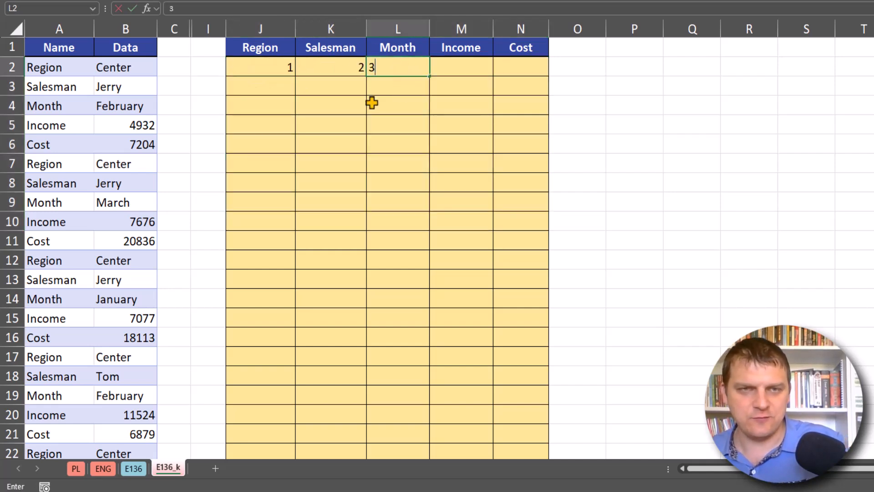
left_click(279, 87)
type("6")
left_click(325, 86)
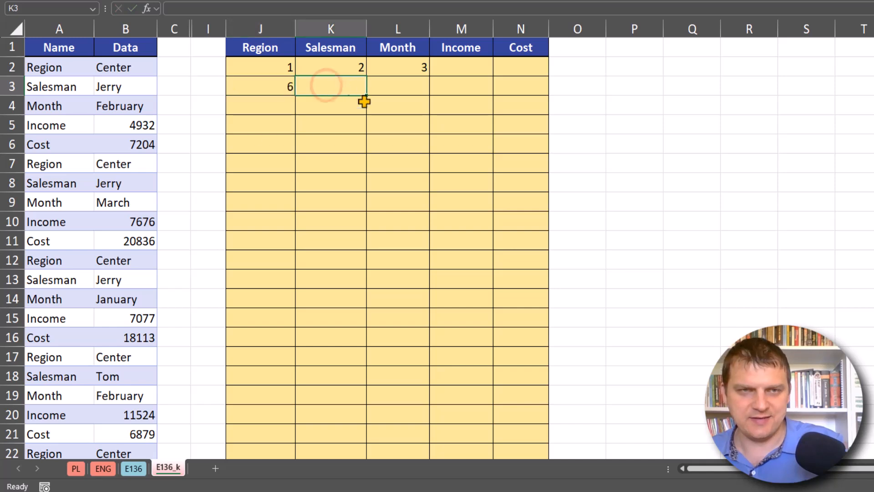
type("7")
left_click(274, 109)
type("11")
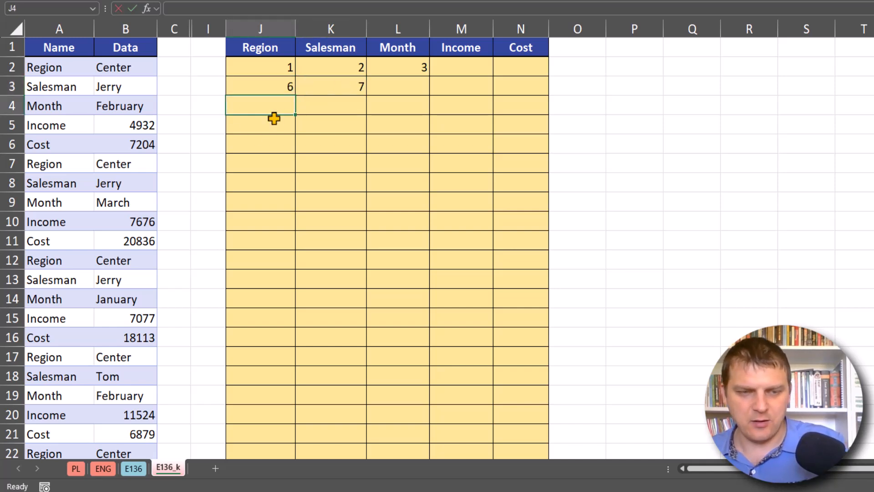
left_click_drag(265, 67, 420, 99)
key("Delete")
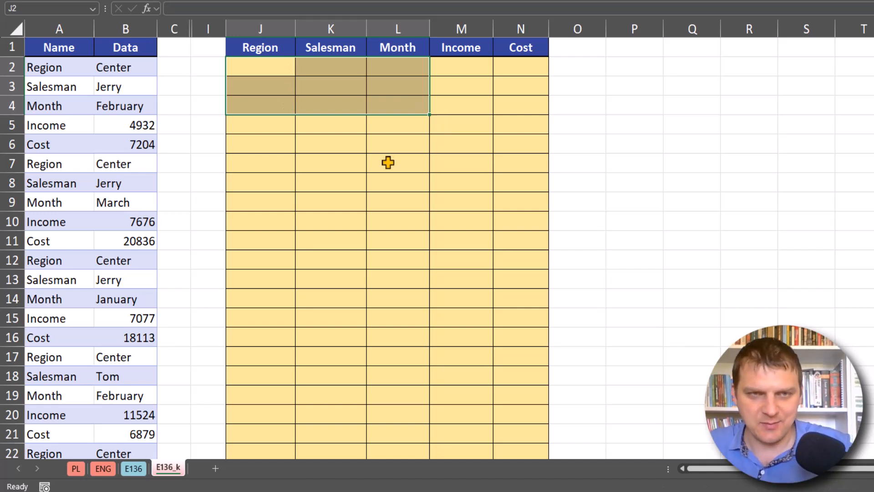
Step: Write the formula =ROWS($J$2:J2) in cell J2, with only the first reference made absolute
left_click(280, 69)
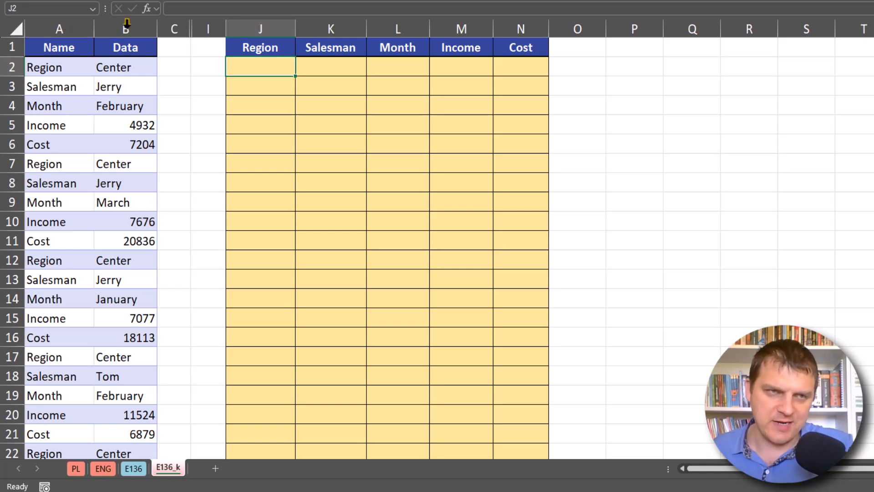
left_click(268, 72)
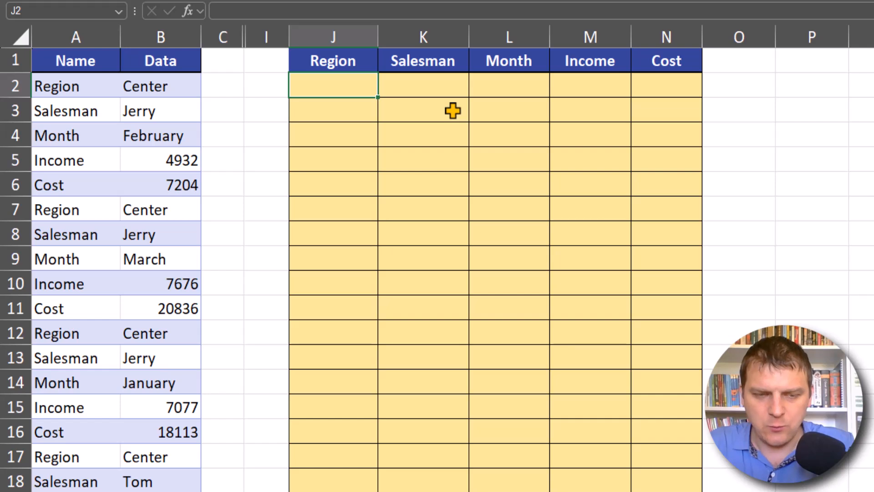
type("=rows")
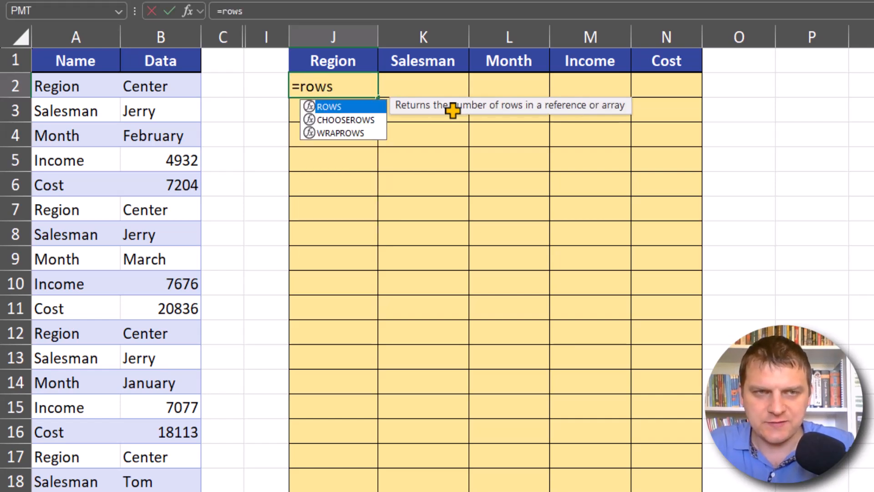
key("Tab")
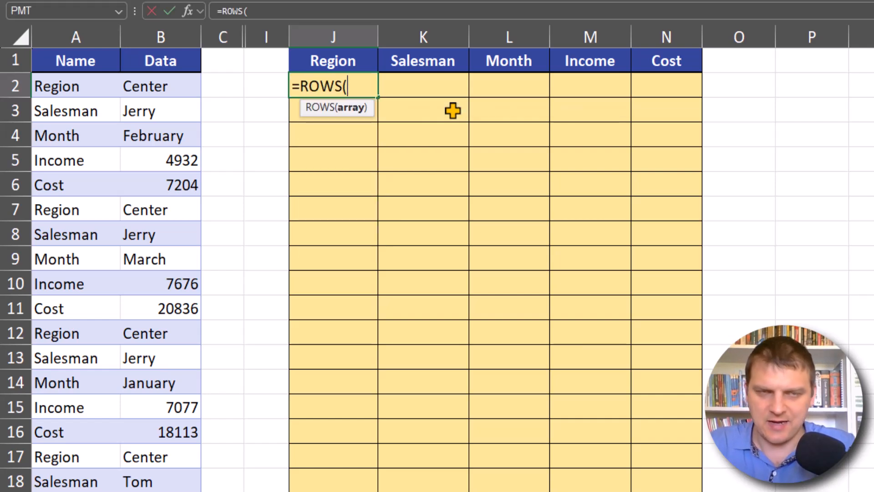
key("Up")
key("Down")
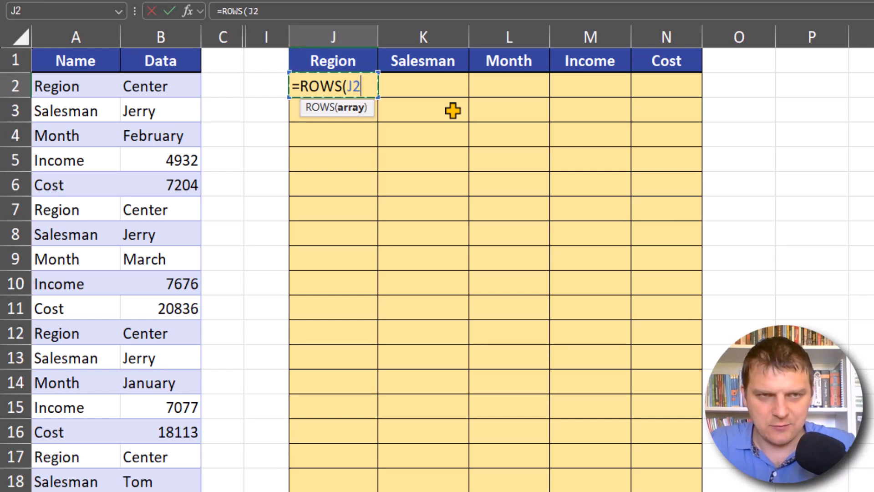
type(":J2")
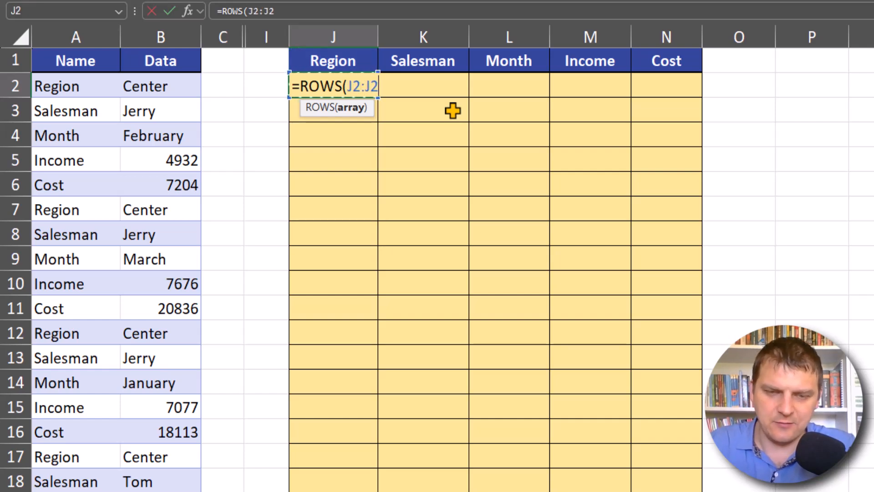
type(")")
left_click(353, 87)
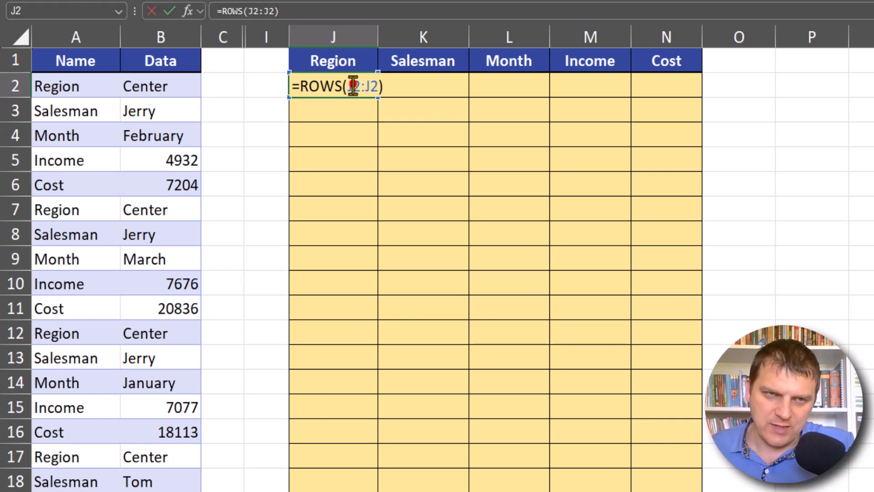
key("F4")
double_click(373, 86)
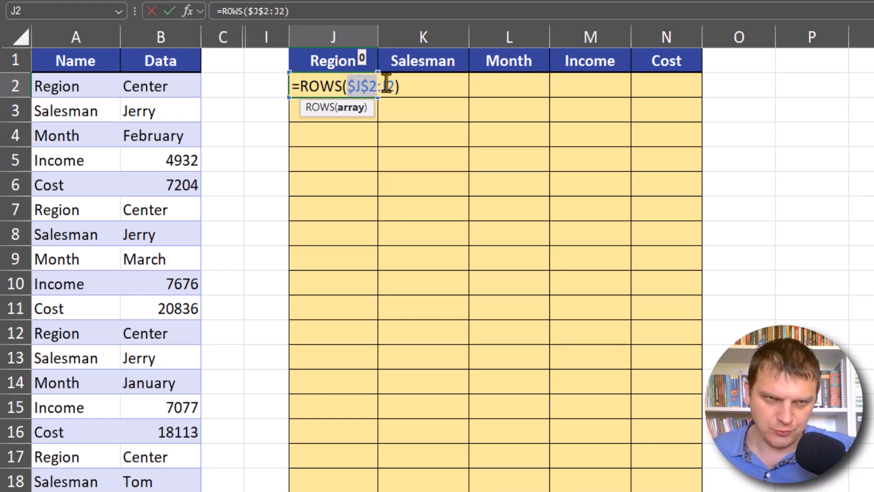
left_click(357, 85)
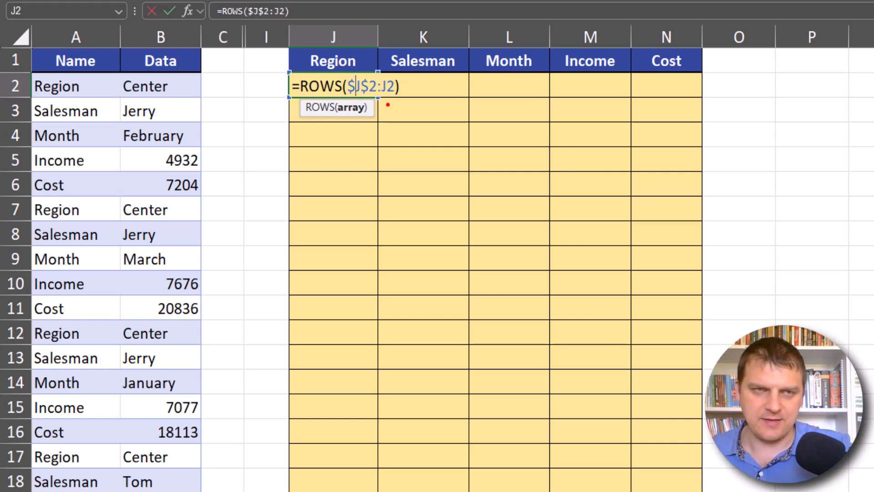
mouse_move(387, 104)
left_mouse_down()
mouse_move(390, 241)
mouse_move(423, 210)
left_mouse_up()
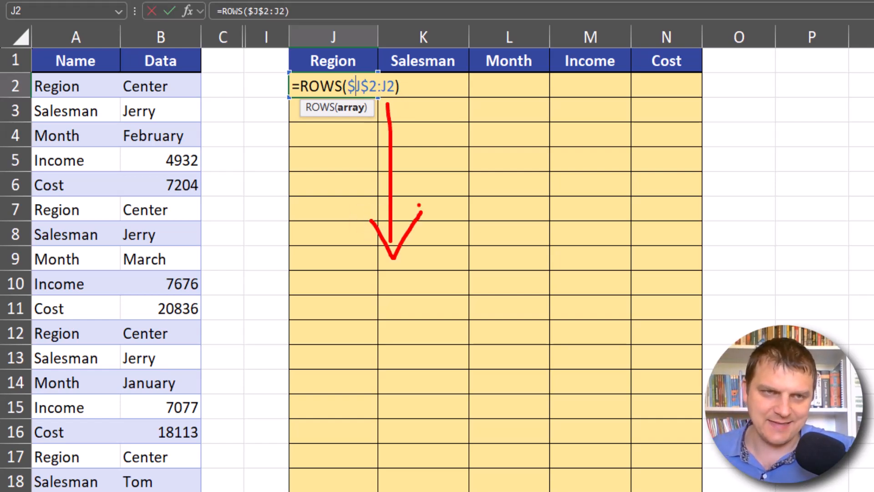
left_click_drag(364, 70, 349, 32)
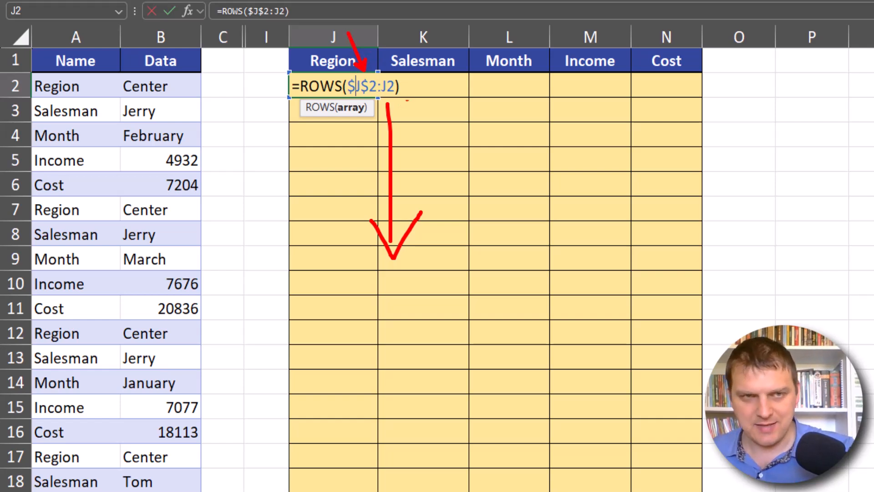
left_click_drag(395, 93, 429, 115)
mouse_move(362, 123)
left_mouse_down()
mouse_move(351, 249)
mouse_move(327, 230)
mouse_move(375, 228)
left_mouse_up()
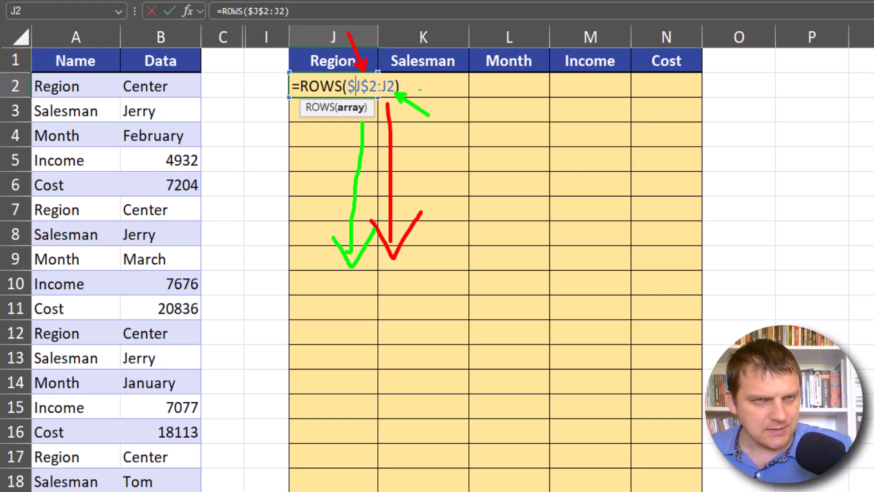
key("e")
key("Escape")
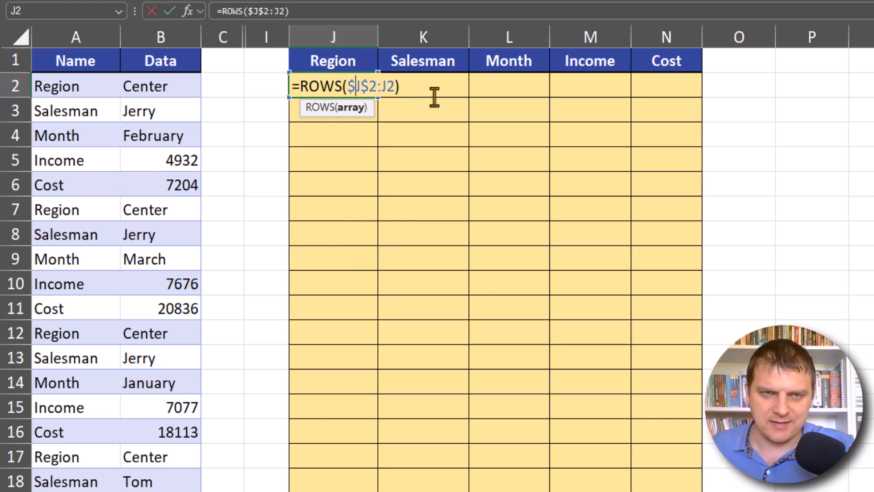
Step: Commit the ROWS formula in J2 and fill it down to row 6 and across to column N
key("ctrl+Return")
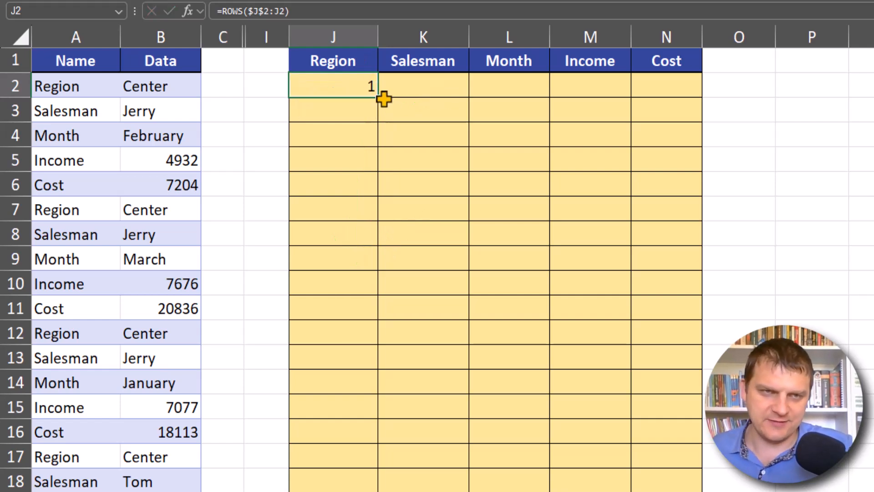
left_click_drag(379, 96, 377, 187)
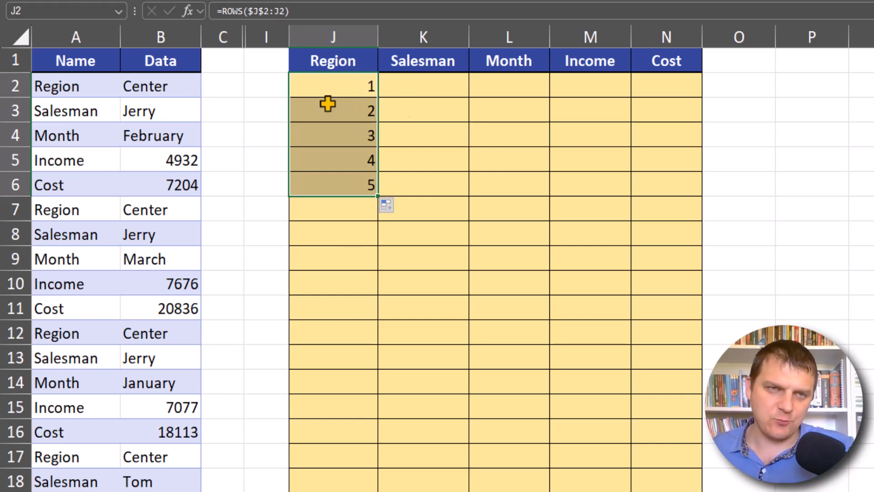
left_click_drag(379, 195, 675, 176)
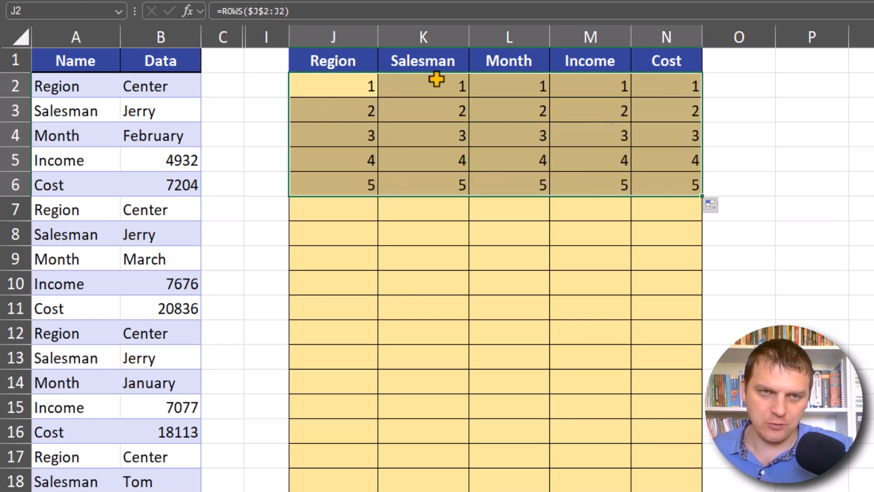
Step: Multiply the row count in J2 by 5, making the formula =5*ROWS($J$2:J2)
left_click(348, 86)
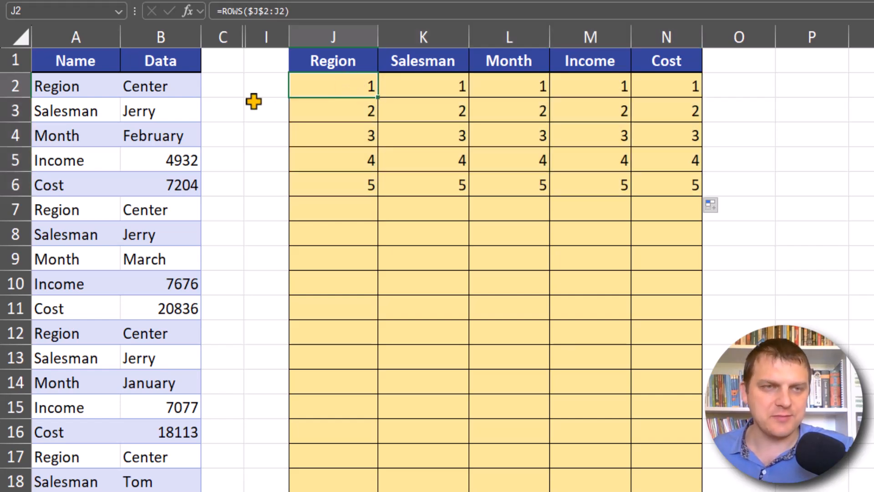
double_click(332, 90)
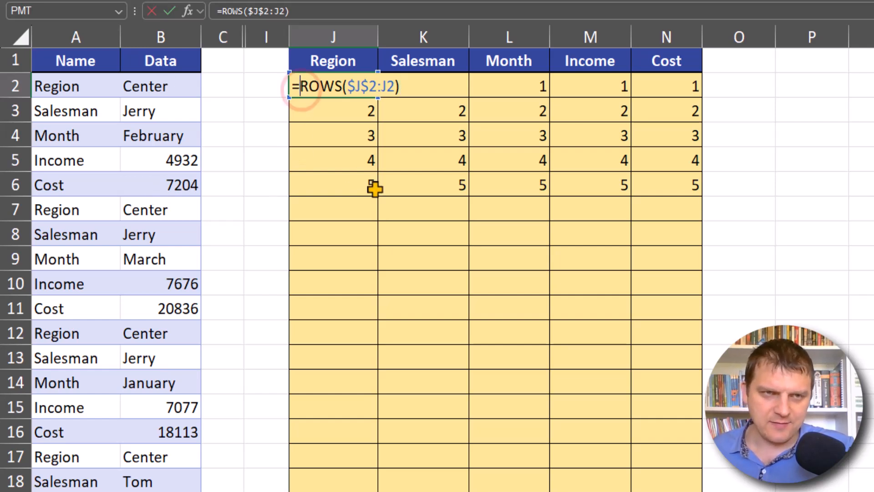
type("5")
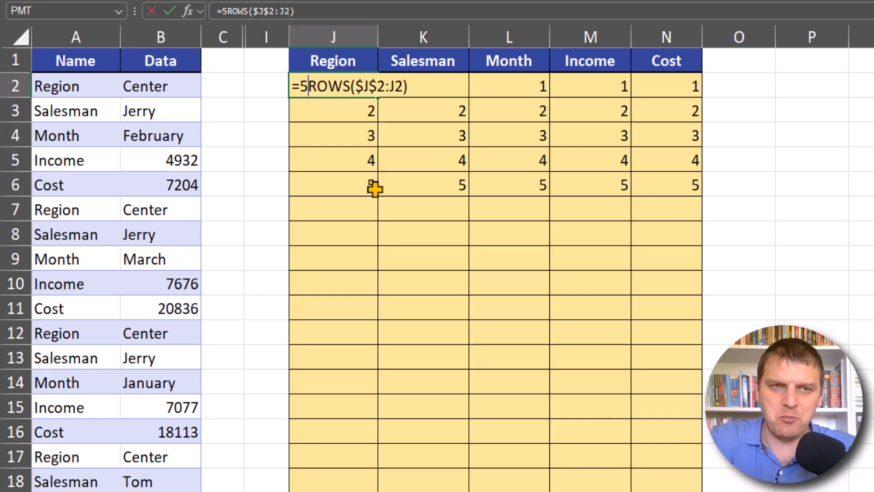
type("*")
key("Return")
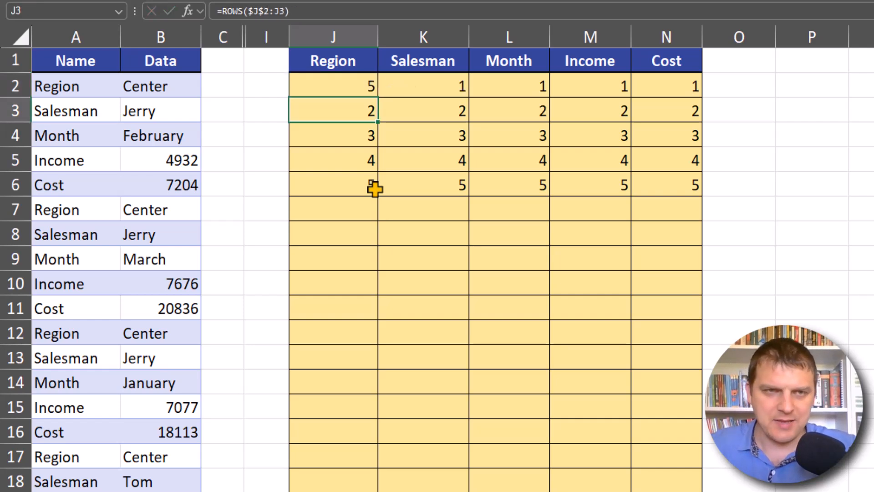
Step: Subtract 1 from the row count in J2 before multiplying, making the formula =5*(ROWS($J$2:J2)-1)
left_click(363, 90)
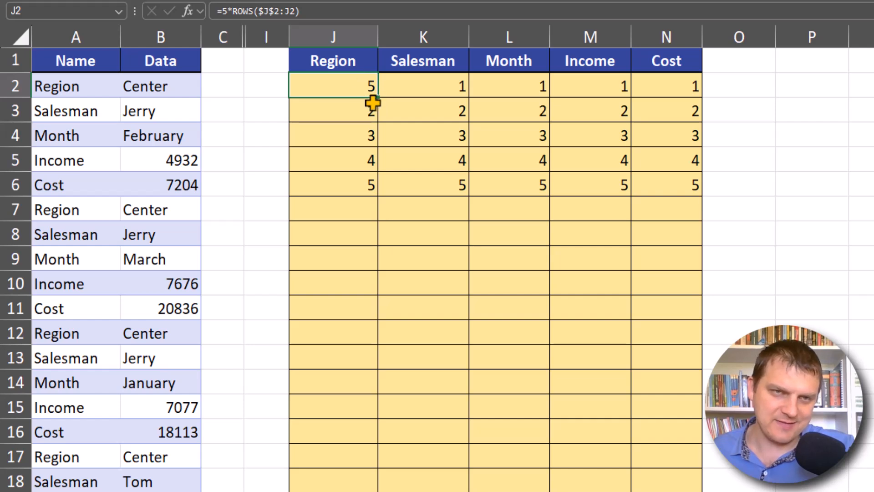
double_click(351, 88)
left_click(316, 87)
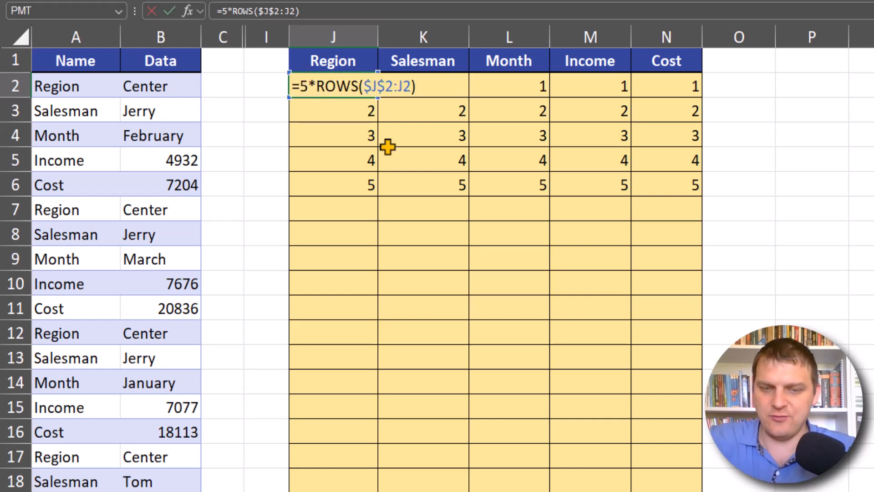
type("(")
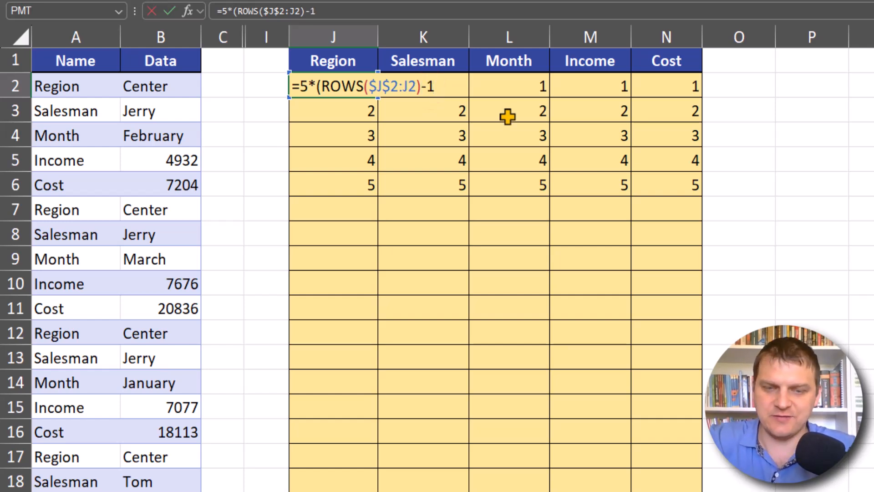
key("ctrl+Return")
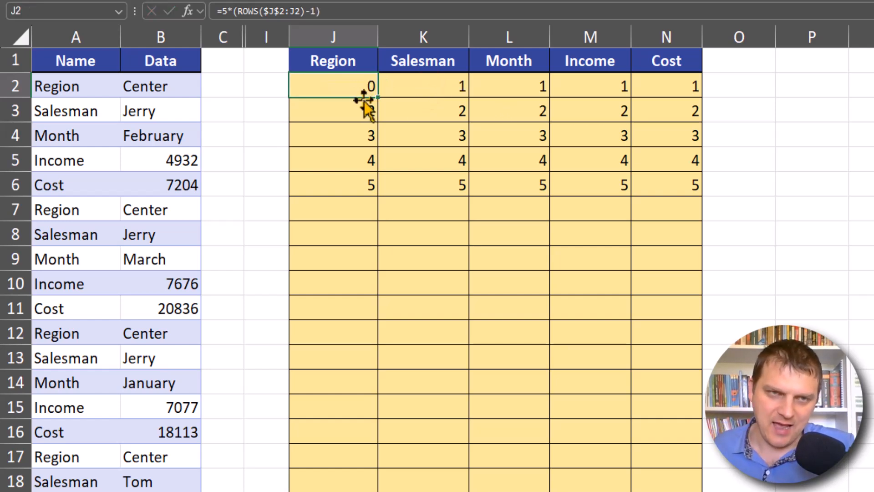
Step: Copy the revised J2 formula down to row 6 and across through column N, covering J2:N6
left_click_drag(379, 99, 388, 191)
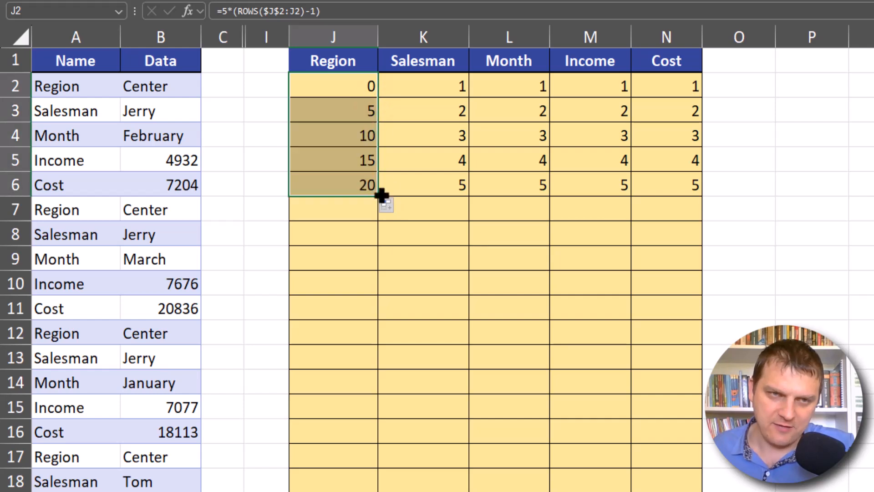
left_click(676, 187, "shift")
key("ctrl+r")
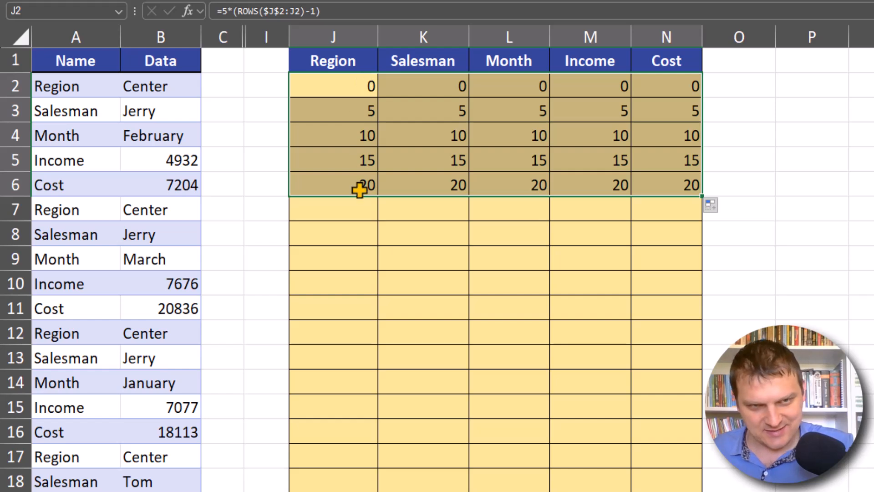
Step: Compare the row offsets in J2:J6 with the start of the second source record in B7
left_click(353, 87)
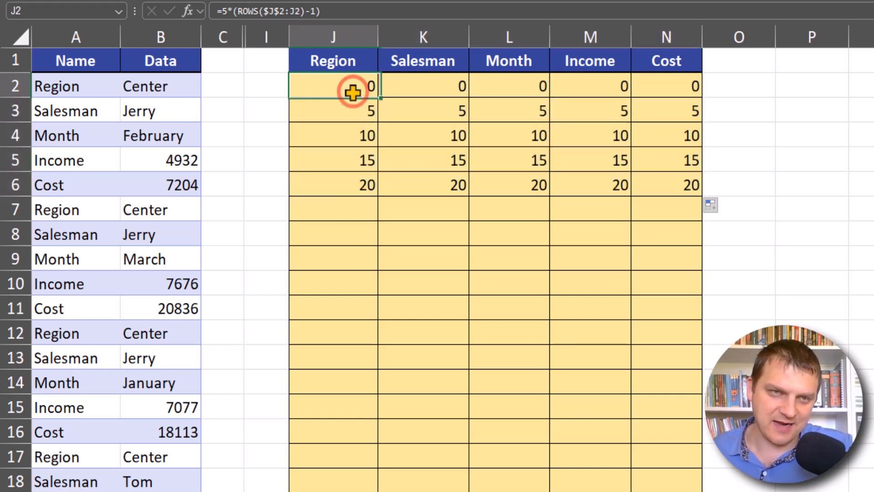
left_click(361, 134)
left_click(357, 159)
left_click(348, 184)
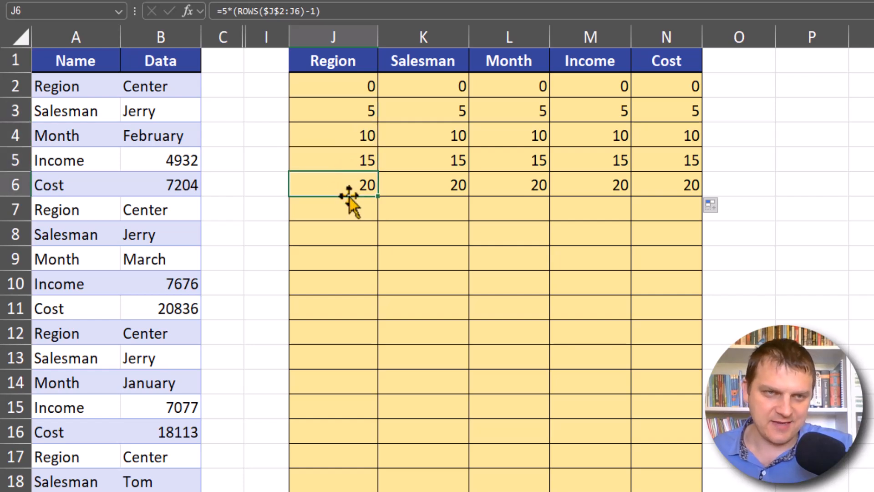
left_click(179, 218)
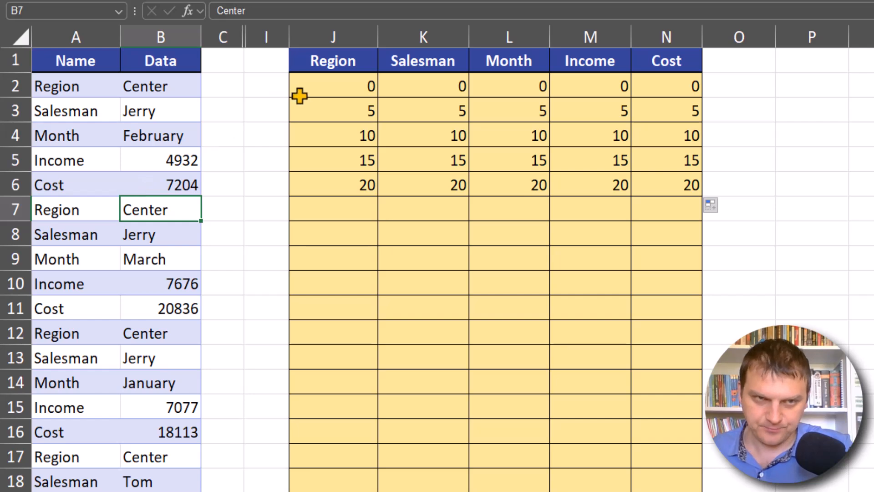
Step: Add a column count to the J2 formula, making =5*(ROWS($J$2:J2)-1)+COLUMNS($J$2:J2)
left_click(330, 85)
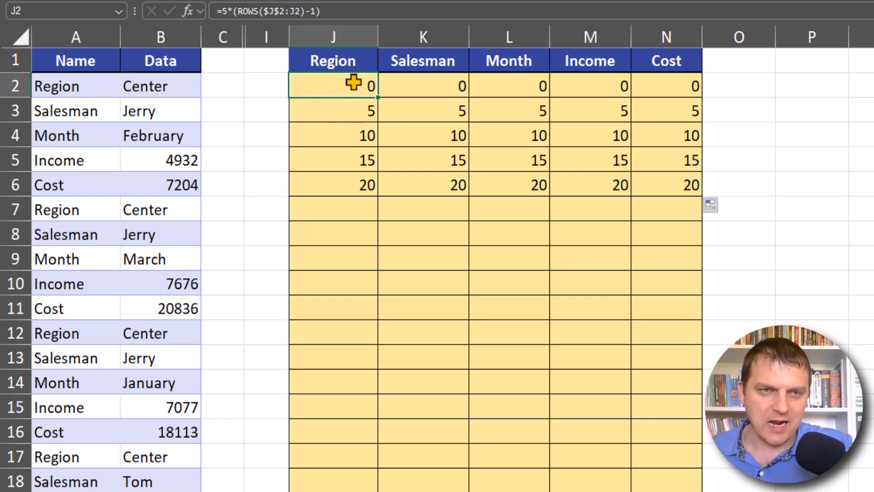
key("F2")
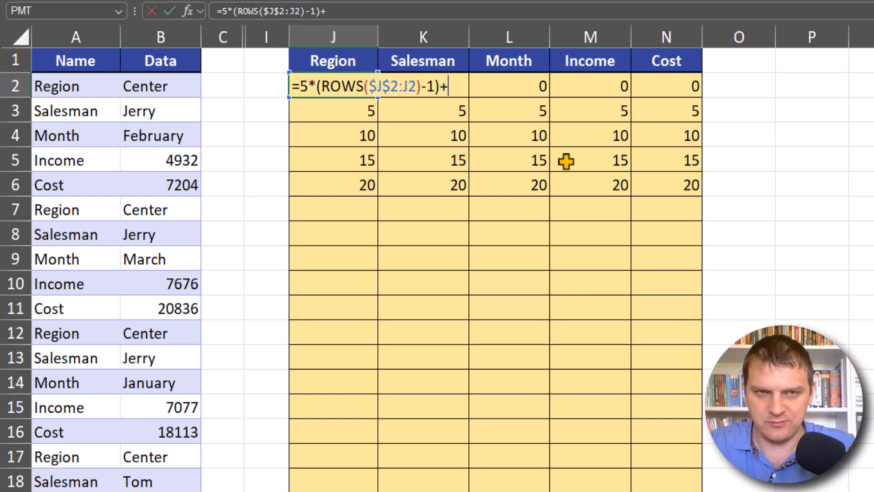
type("+col")
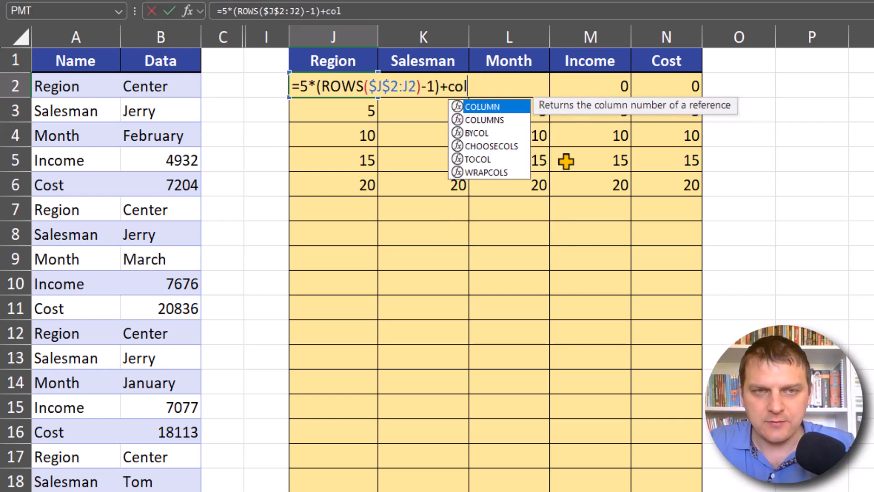
key("Down")
key("Tab")
key("ctrl+c")
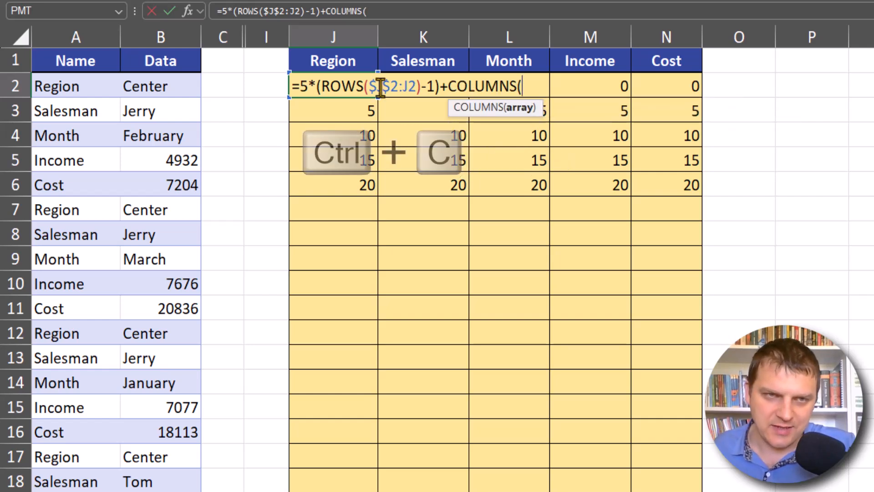
left_click(381, 88)
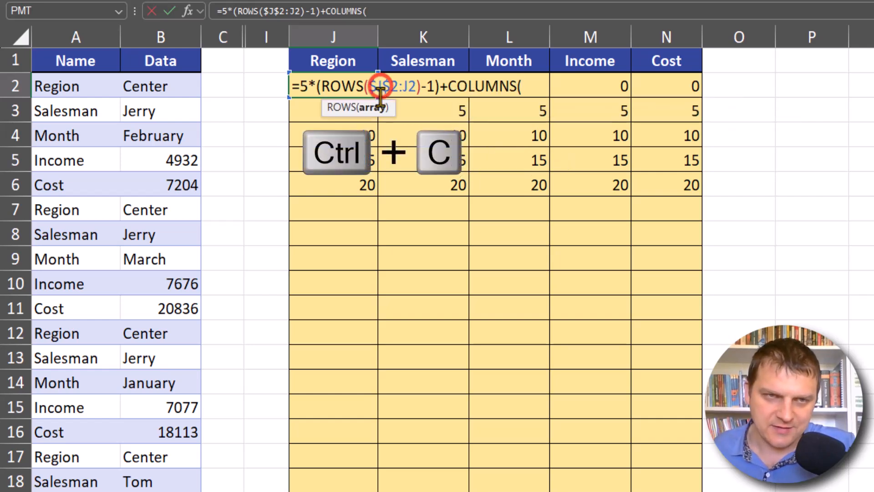
left_click(524, 88)
key("ctrl+v")
type(")")
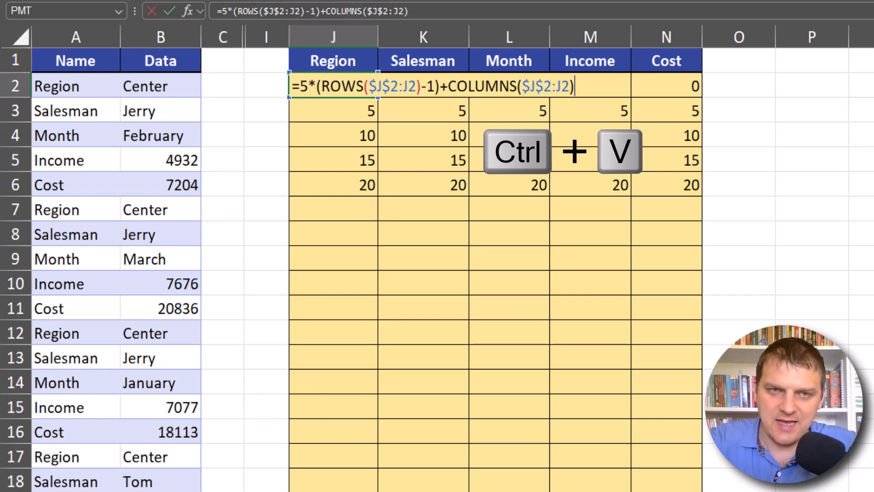
Step: Commit the J2 formula with the column count and copy it across to column N and down to row 6
key("Return")
left_click_drag(381, 99, 705, 198)
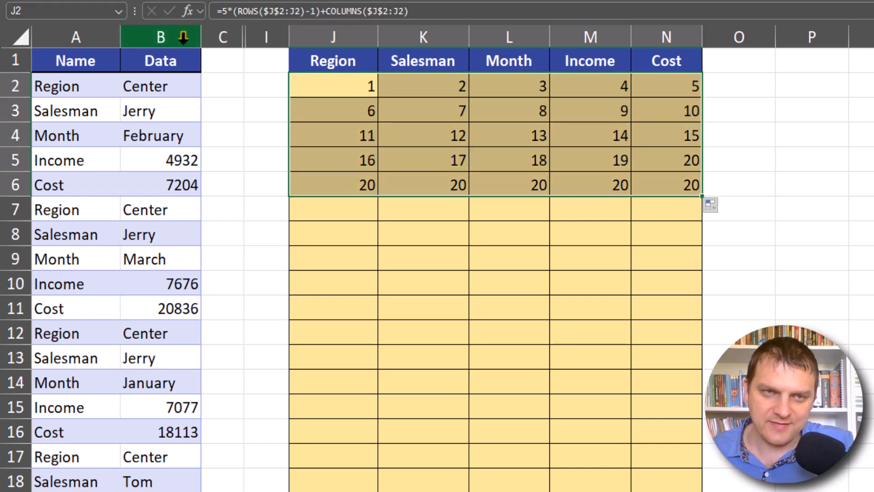
left_click(354, 93)
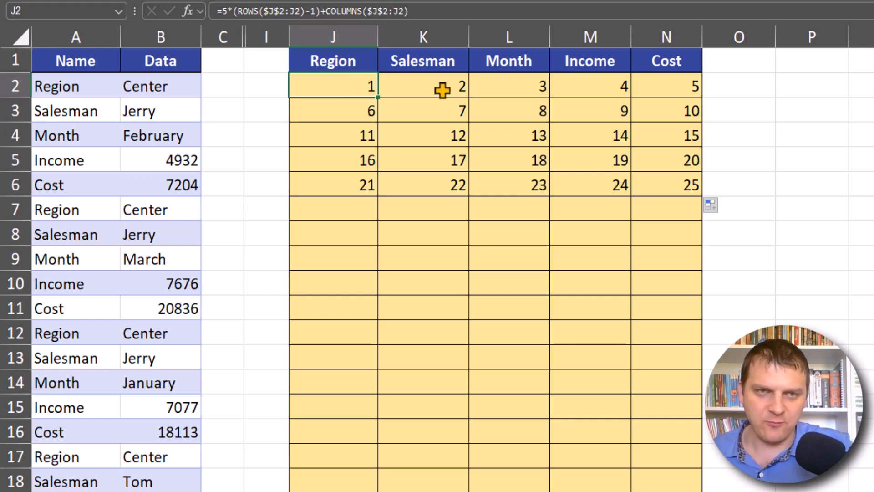
Step: Examine the position numbers across the first result row, from J2 to N2
left_click(358, 88)
left_click(424, 85)
left_click(494, 86)
left_click(572, 86)
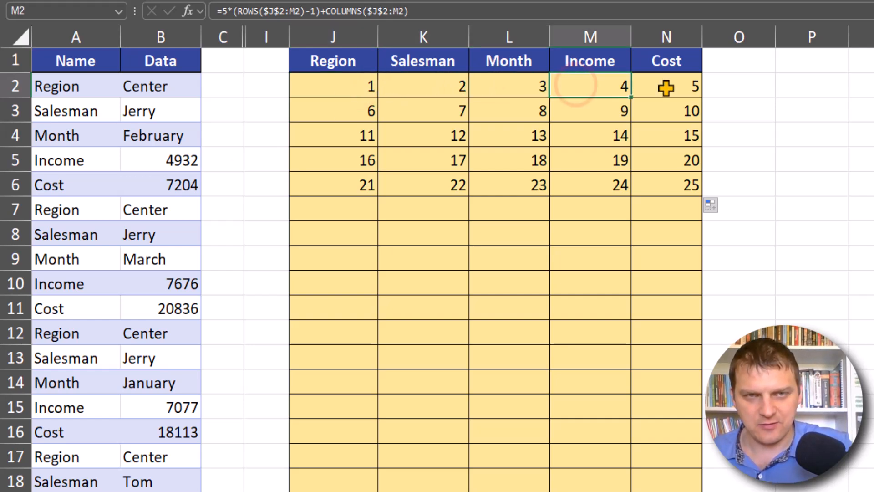
left_click(672, 86)
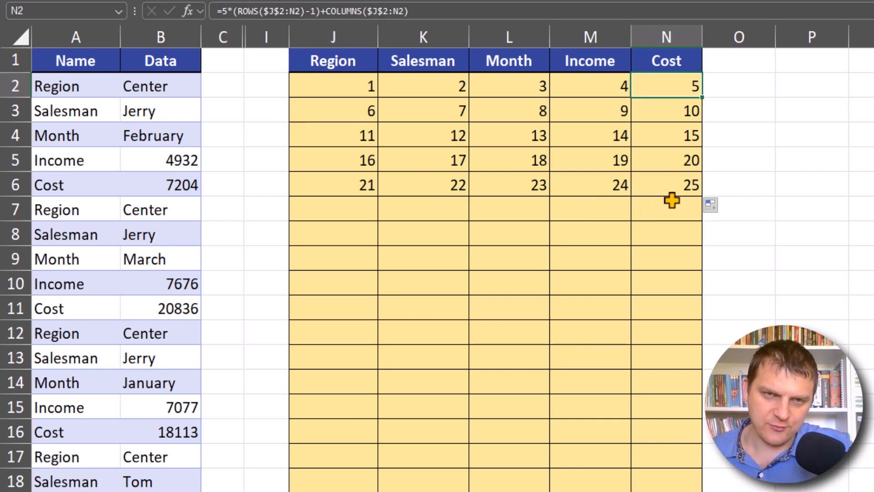
Step: Wrap the J2 position calculation in INDEX over the Data column, making =INDEX(tData_k[Data], 5*(ROWS($J$2:J2)-1)+COLUMNS($J$2:J2))
left_click(360, 85)
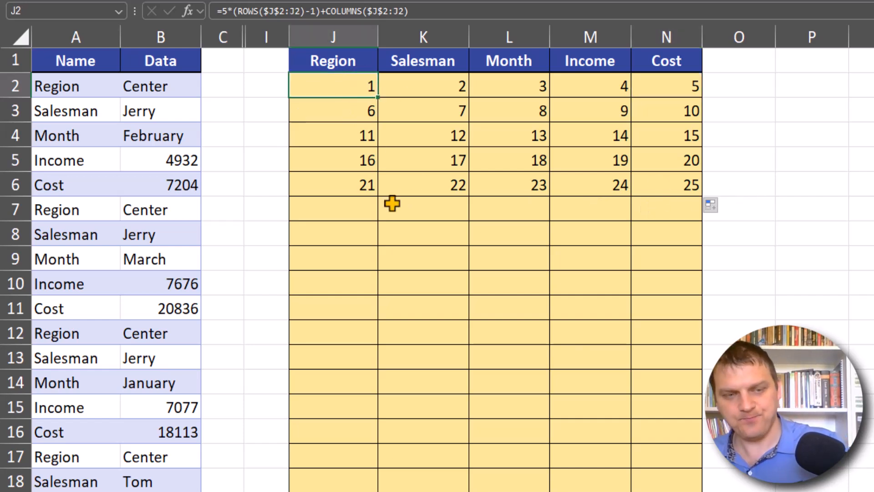
key("F2")
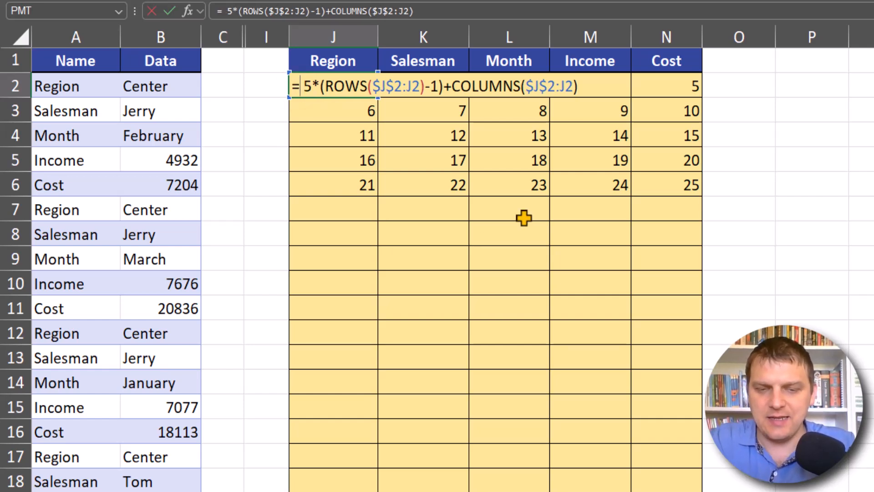
type("ind")
key("Tab")
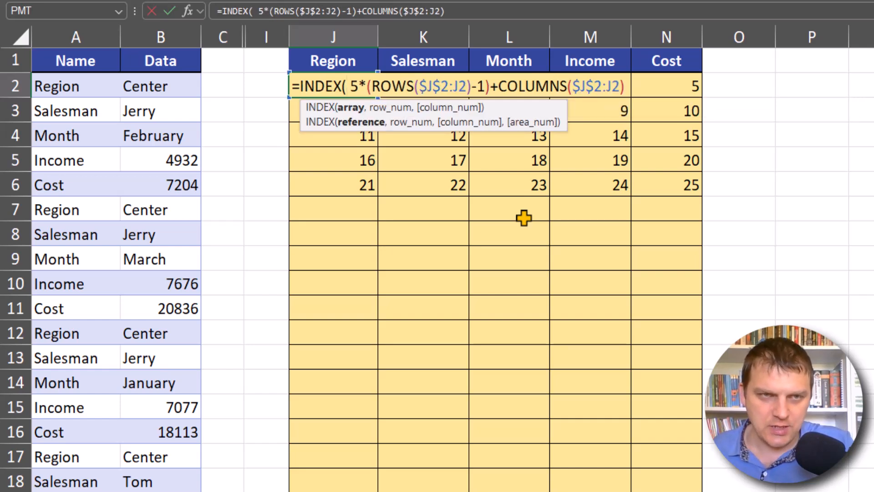
left_click(184, 46)
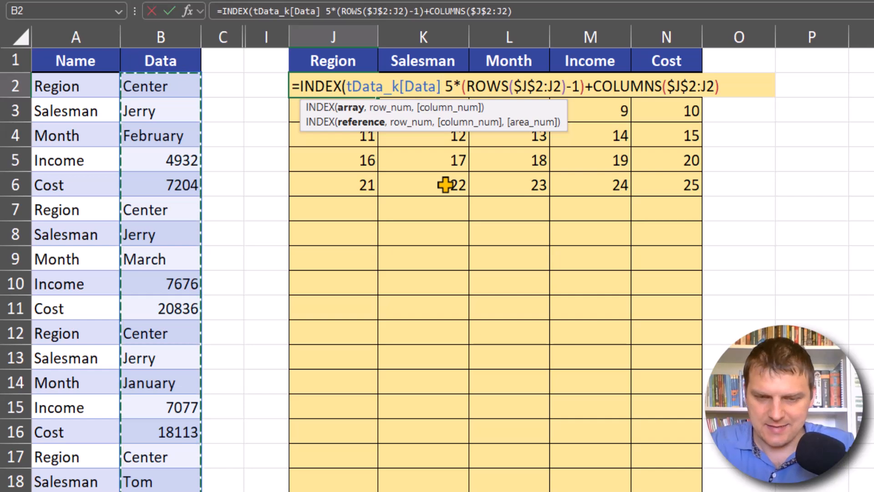
type(",")
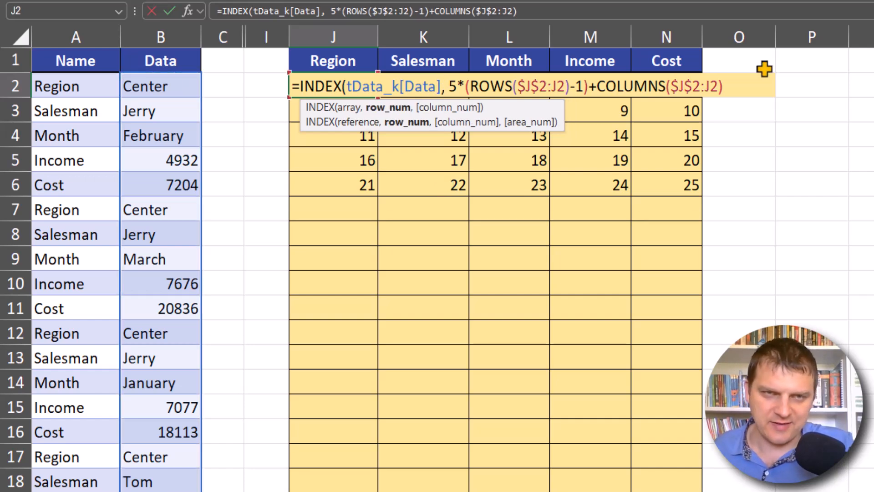
left_click(751, 87)
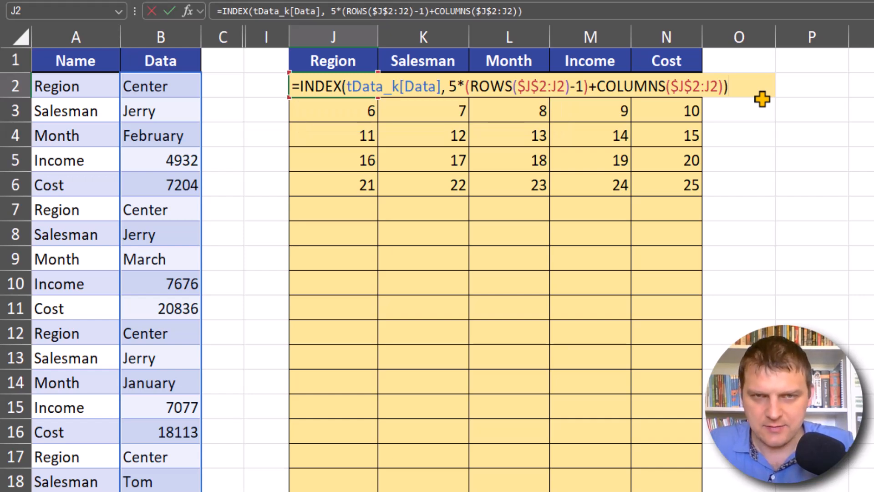
key("ctrl+Return")
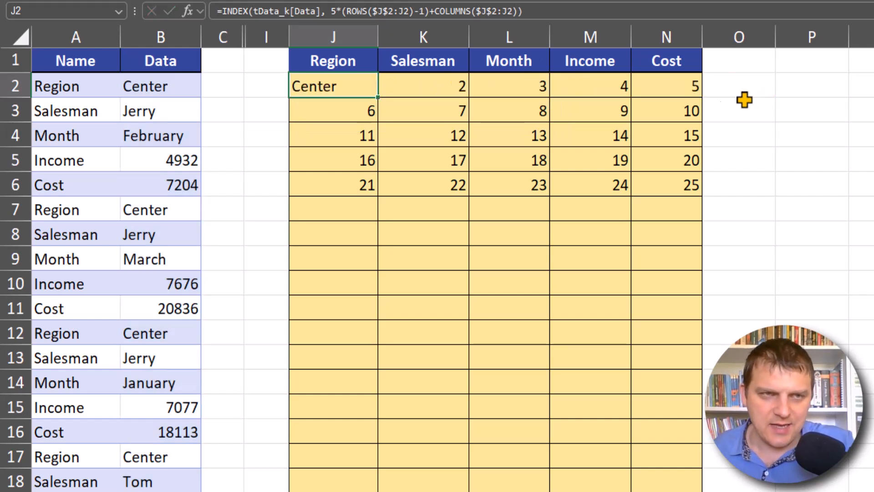
Step: Fill the INDEX formula from J2 across to column N and down through row 140
left_click_drag(378, 99, 703, 108)
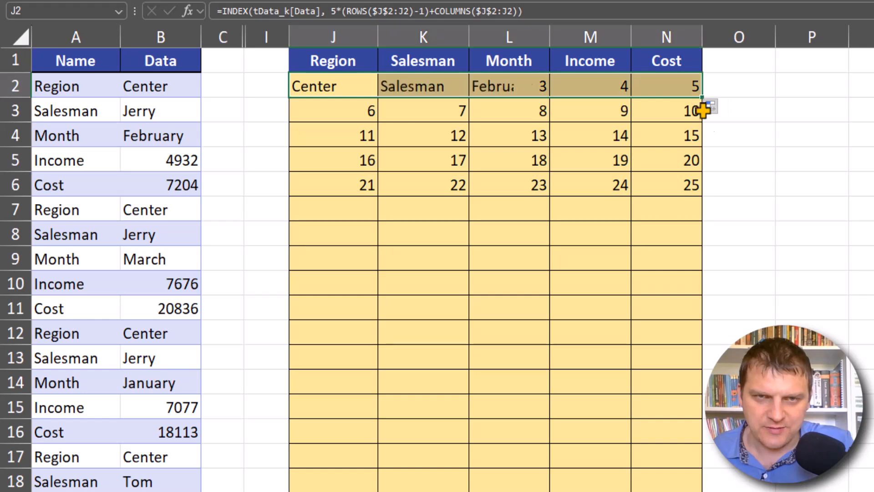
double_click(701, 97)
scroll(803, 297, "down", 5)
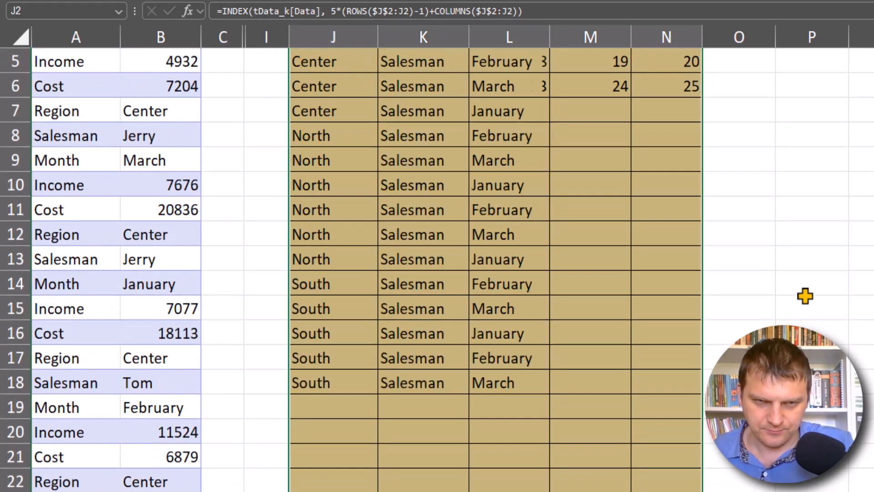
left_click_drag(705, 247, 690, 362)
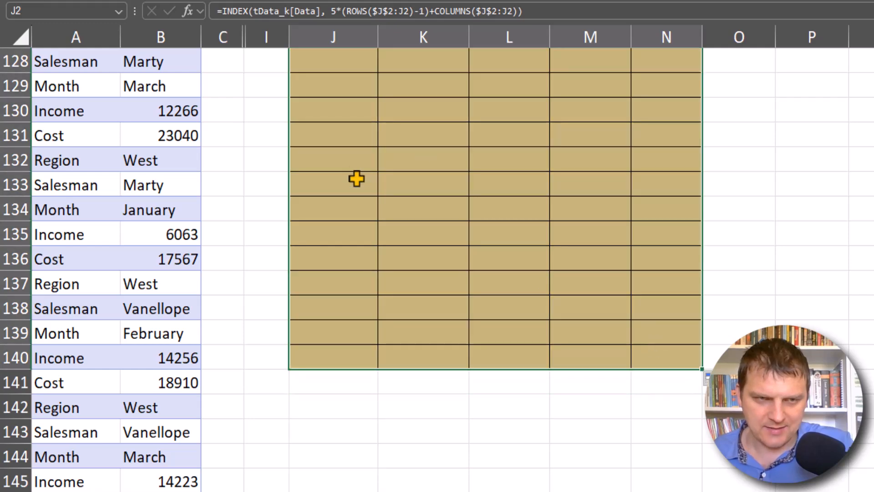
Step: Wrap the INDEX formula in IFERROR with "" as the error value and enter it in the whole selected range J2:N140
scroll(412, 257, "up", 4)
scroll(412, 257, "up", 4)
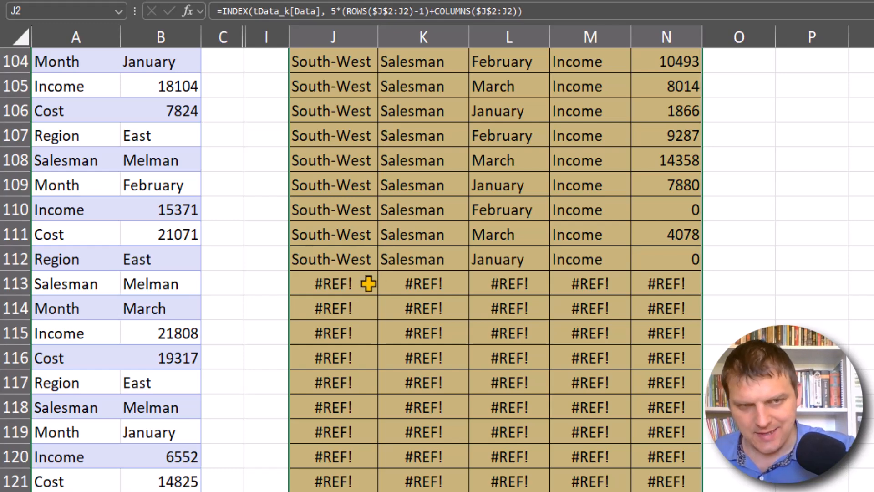
scroll(367, 283, "up", 20)
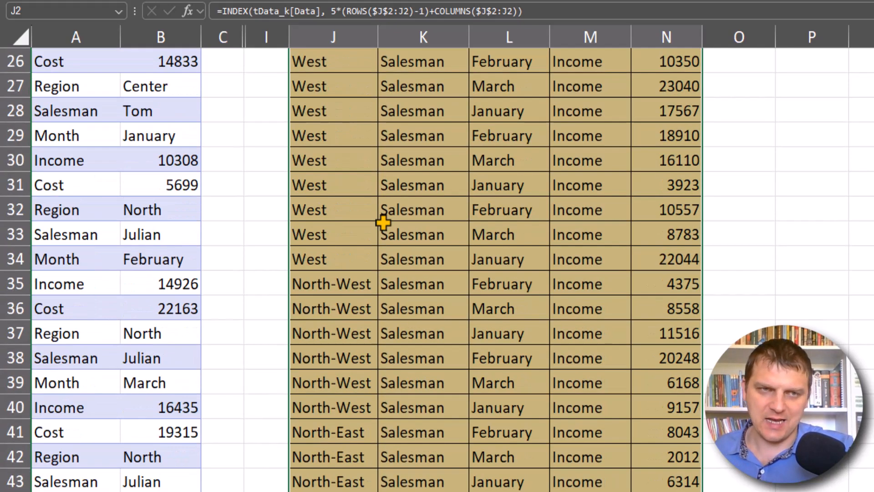
scroll(382, 222, "up", 9)
double_click(298, 89)
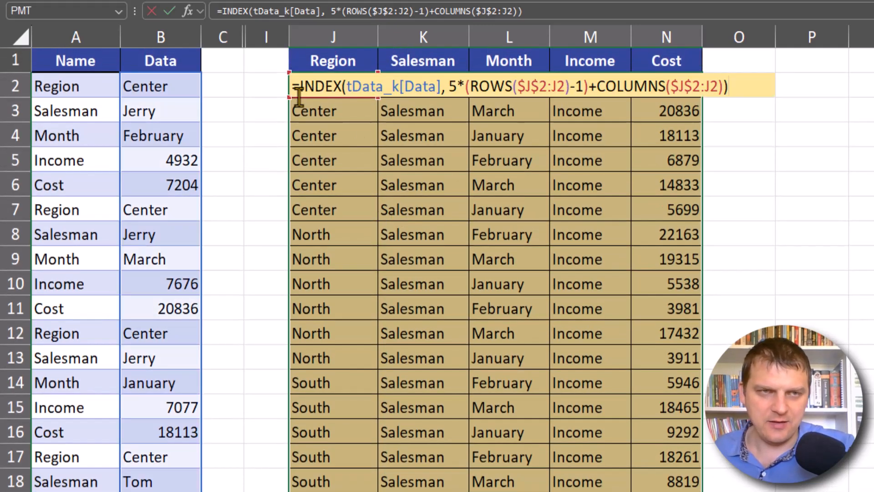
type("if")
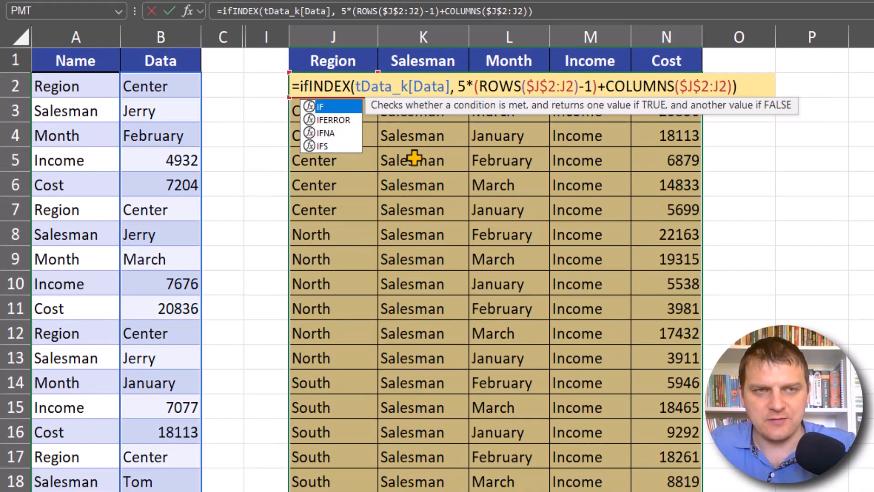
key("Down")
key("Tab")
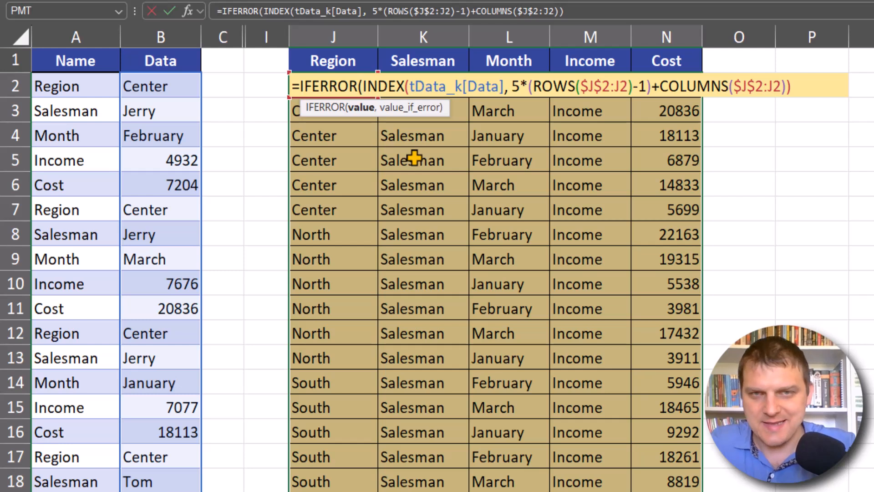
type(",")
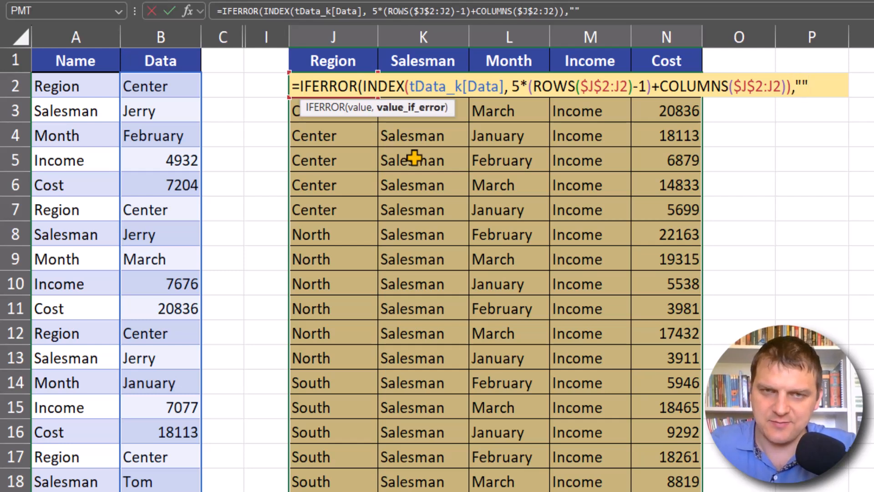
type("\"\")")
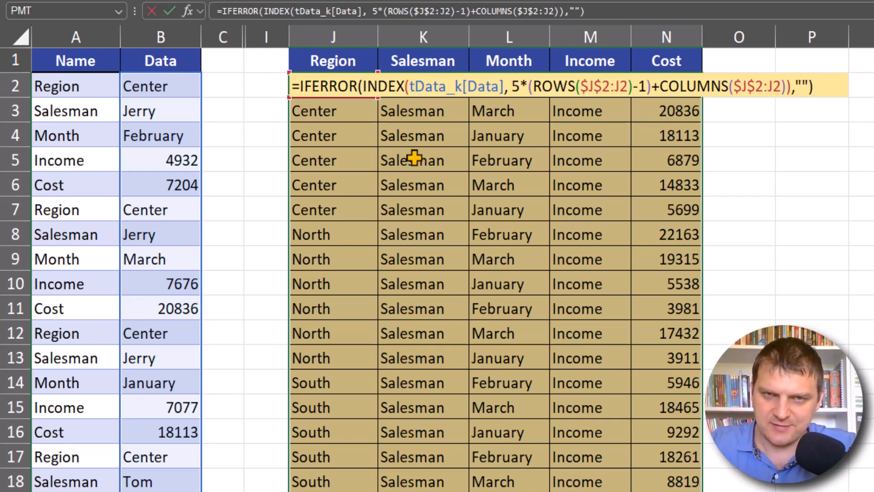
key("ctrl+Return")
Step: Review the reshaped table down past its last record, and return to J2 as the only selected cell
scroll(414, 159, "down", 12)
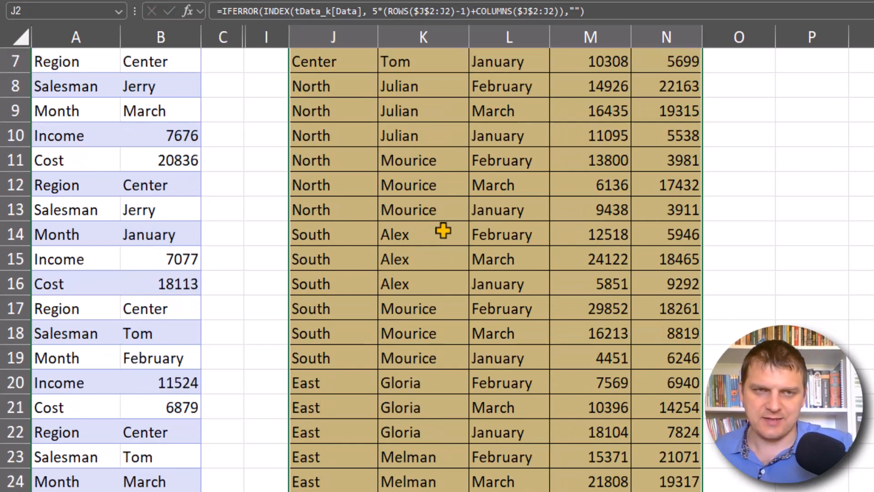
scroll(518, 319, "down", 20)
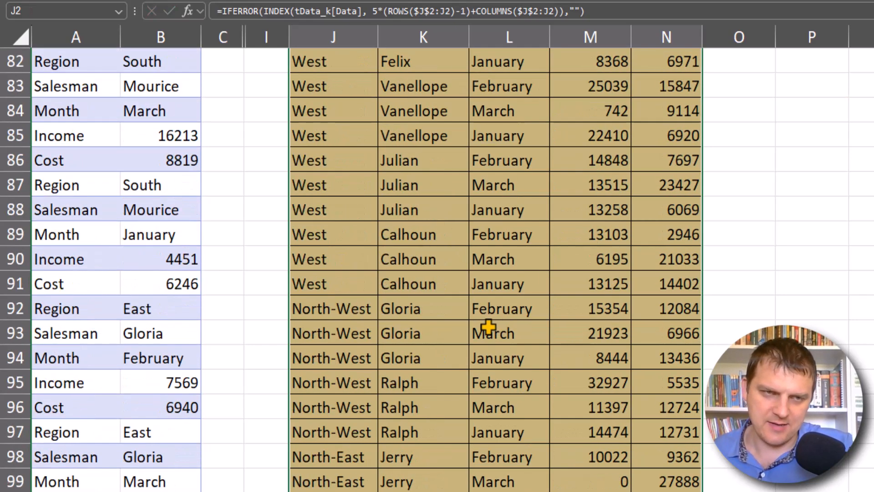
scroll(350, 119, "up", 3)
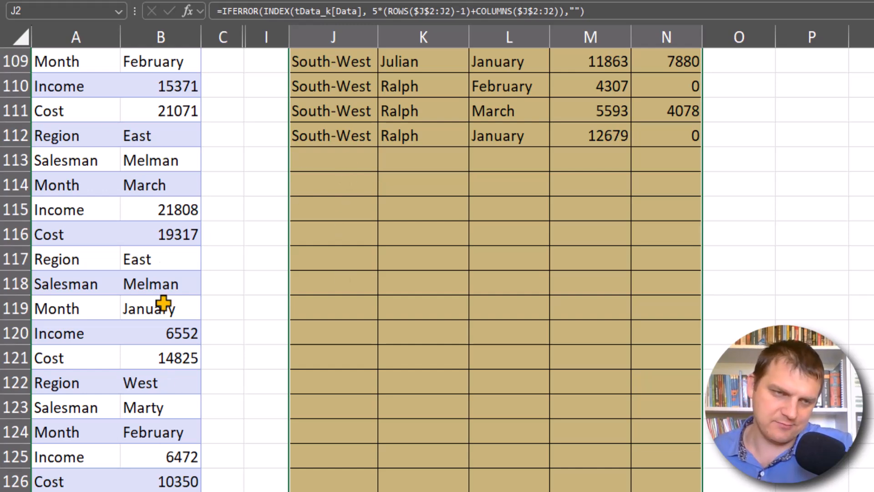
scroll(410, 223, "up", 20)
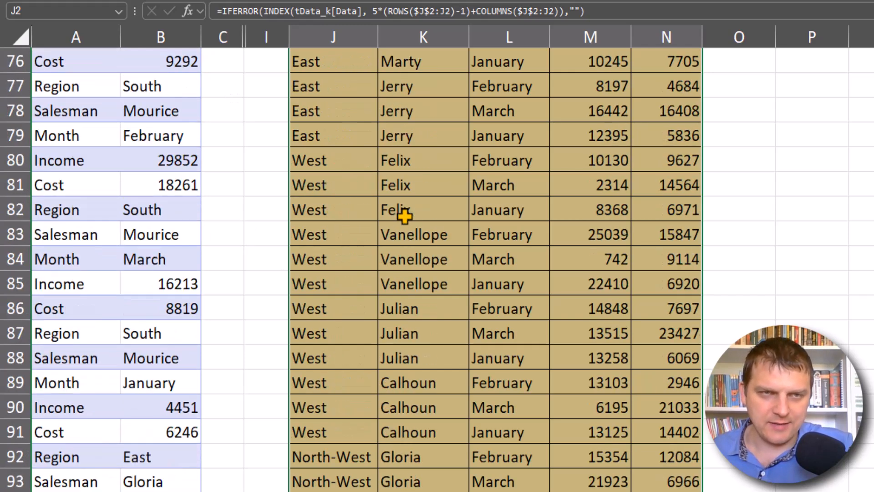
scroll(403, 209, "up", 7)
key("shift+BackSpace")
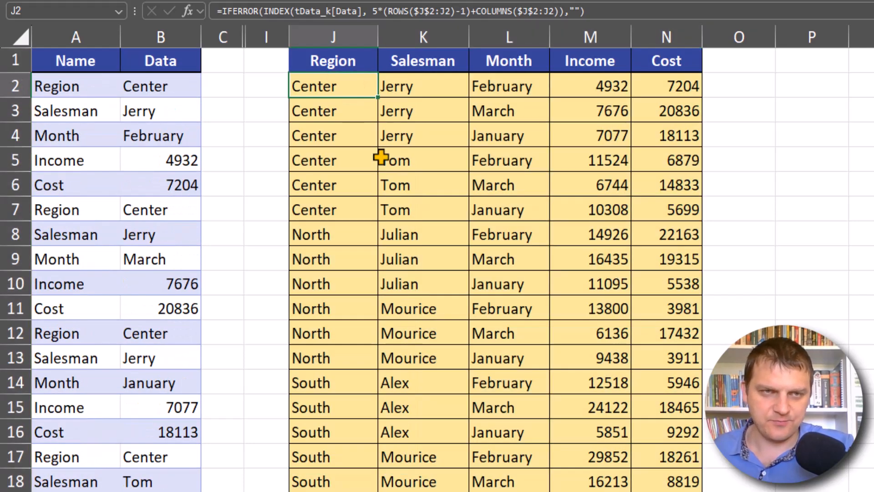
Step: Unhide the hidden columns D to H between columns C and I
key("F2")
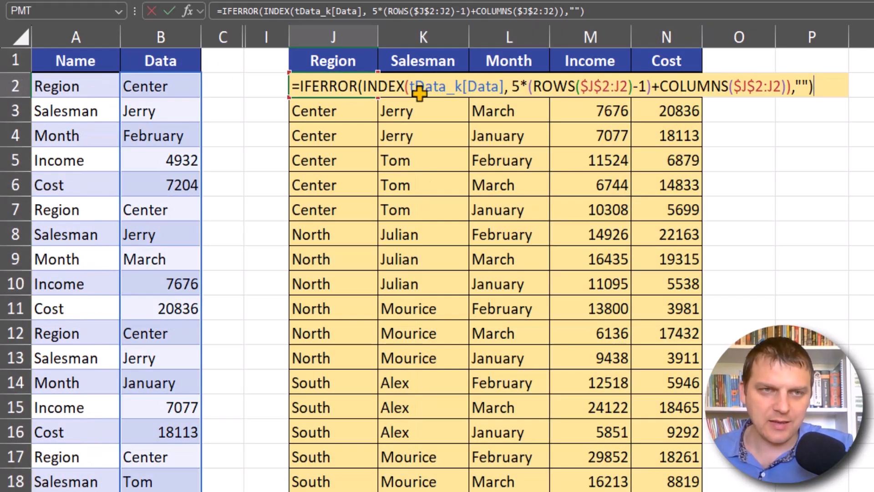
left_click(276, 58)
left_click_drag(266, 36, 214, 34)
right_click(219, 37)
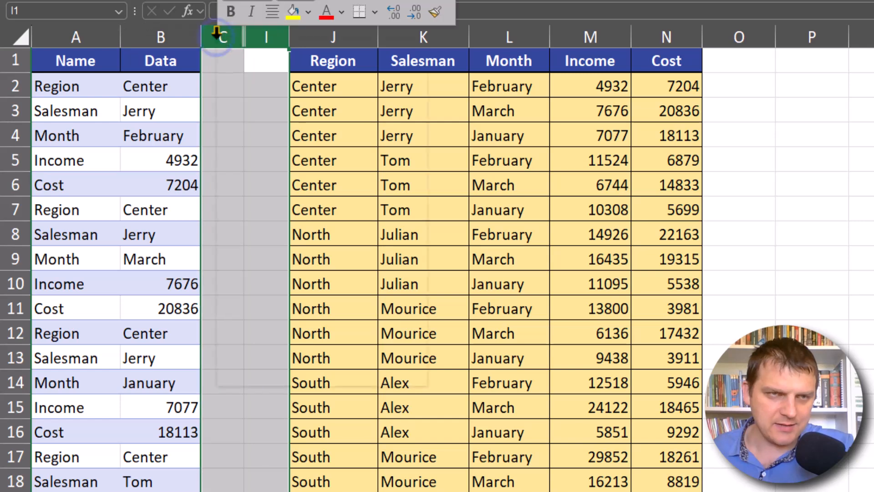
left_click(312, 371)
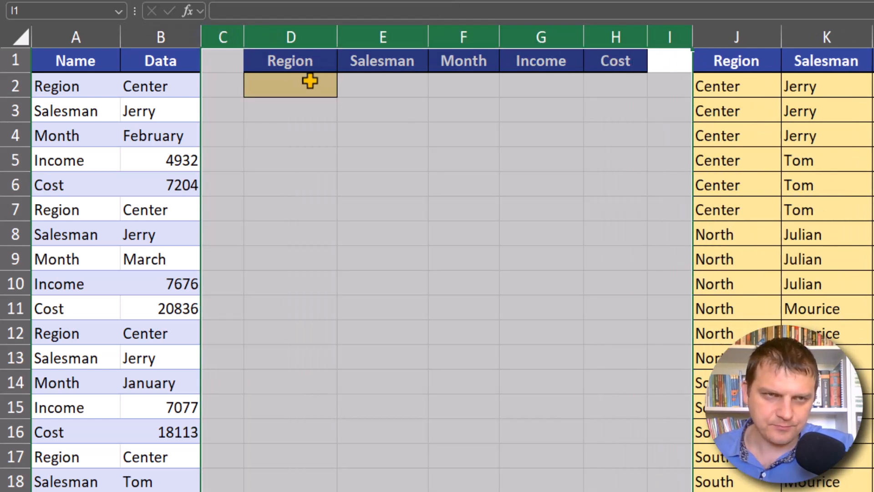
Step: Enter a SEQUENCE formula in D2 using the Data column's row count divided by 5 and 5 columns: =SEQUENCE(ROWS(tData_k[Data])/5,5)
left_click(303, 83)
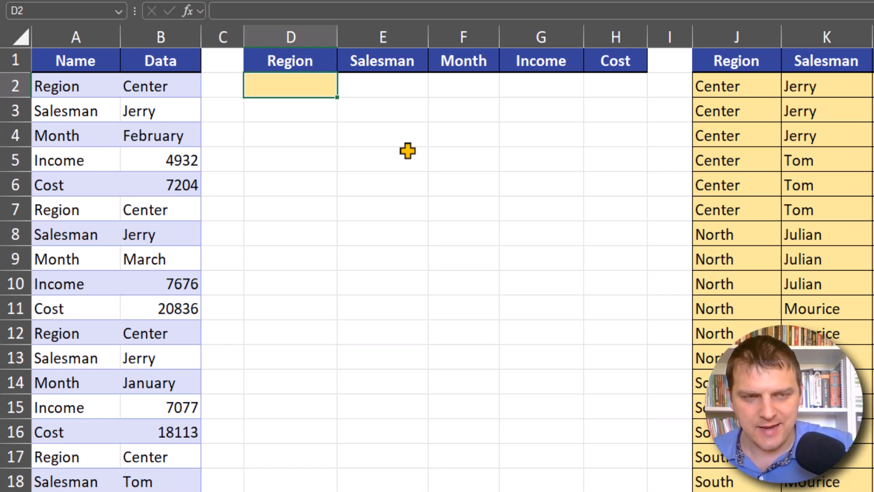
type("se")
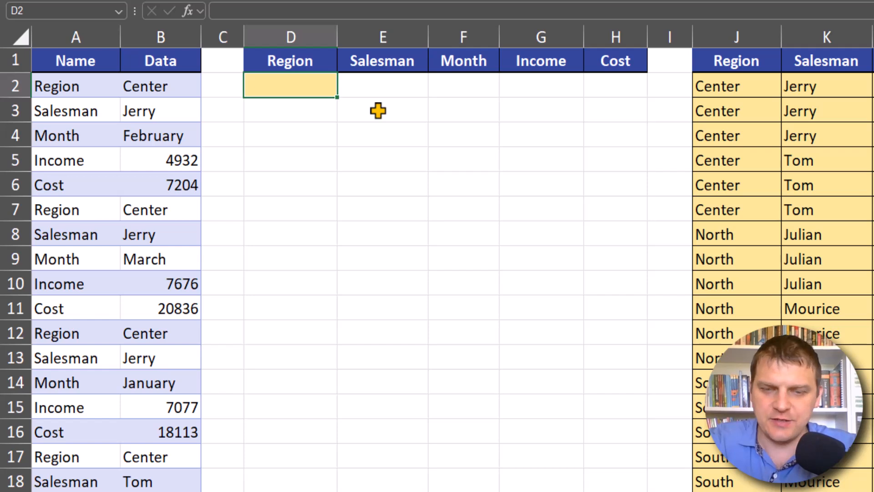
type("=seq")
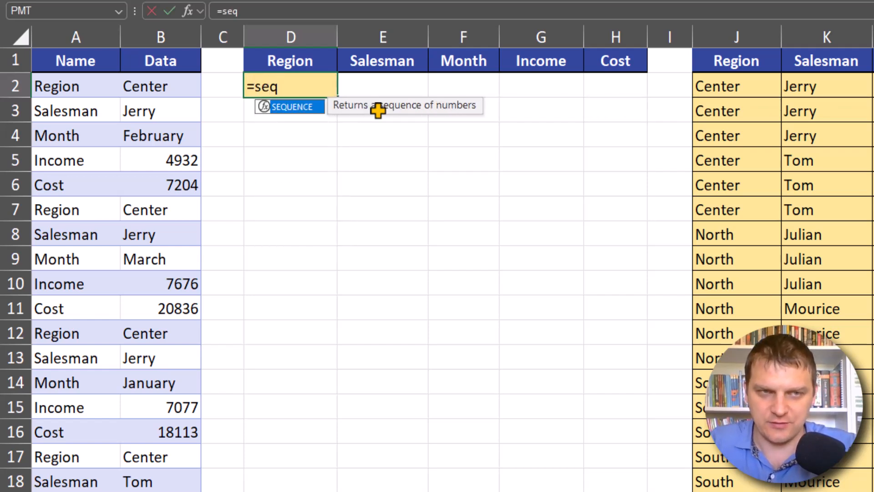
key("Tab")
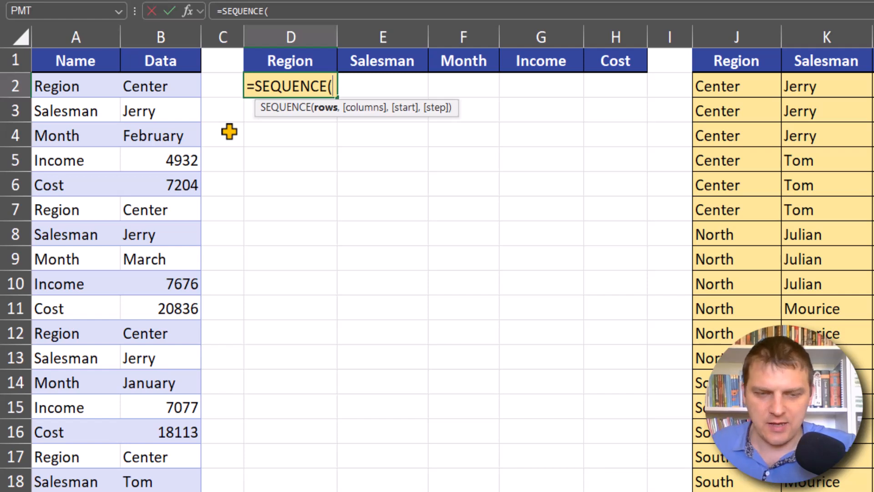
type("row")
key("Down")
key("Tab")
left_click(185, 49)
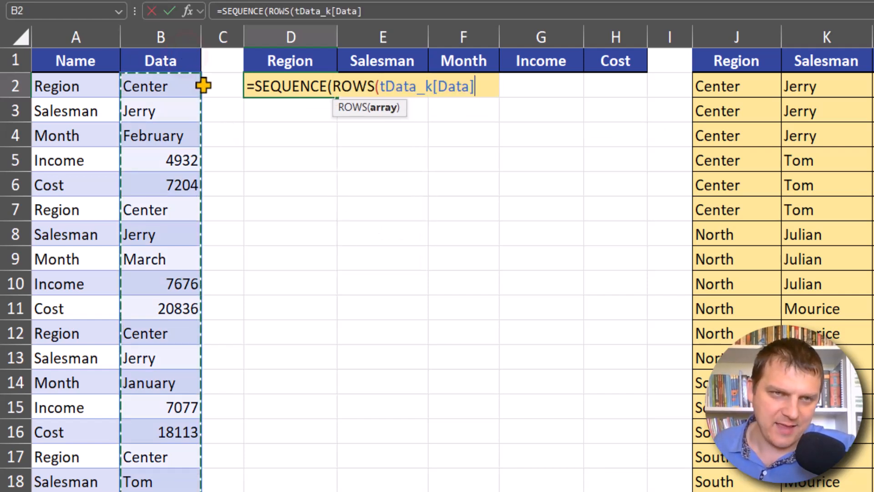
type(")/5")
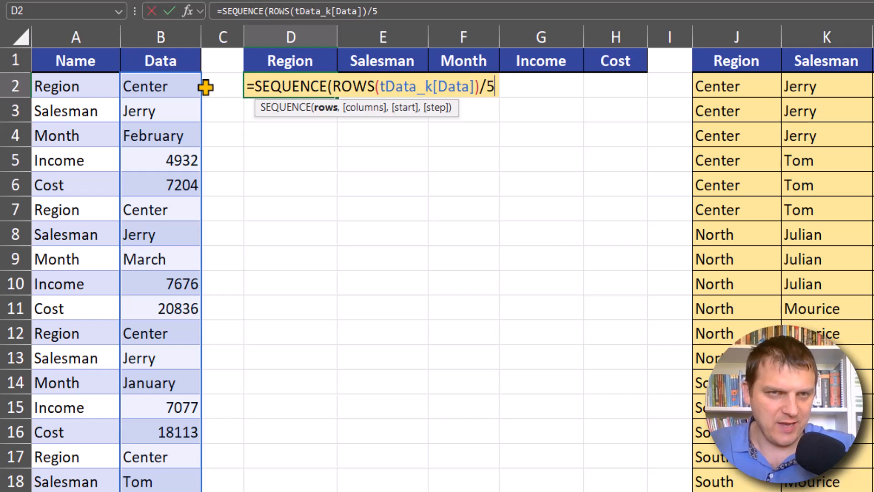
type(",5")
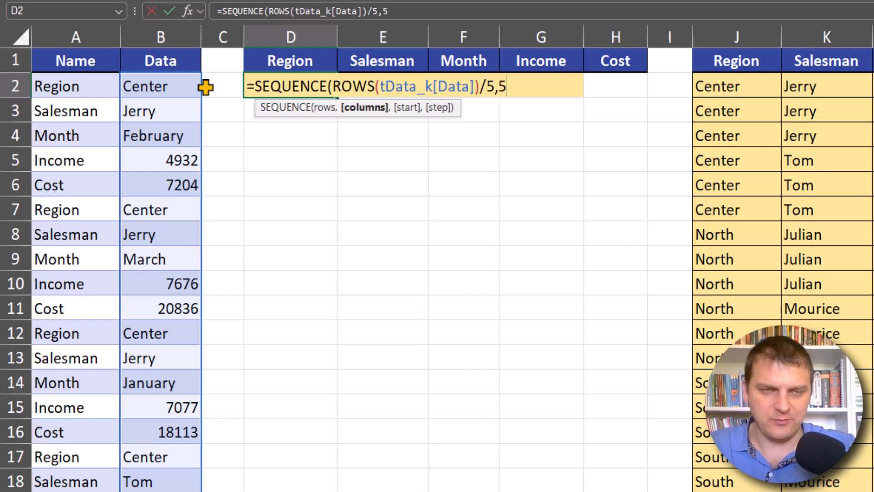
type(")")
key("Return")
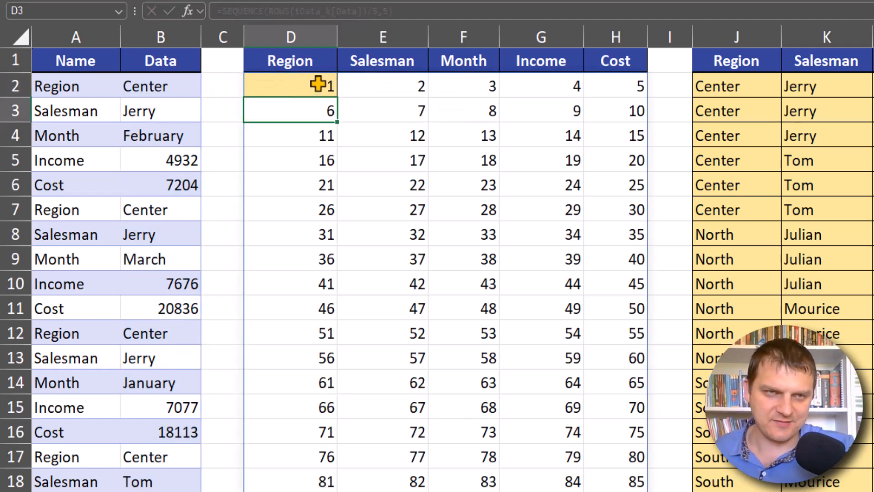
Step: Check the spilled sequence down to its last number in column H, and return to the top of the sheet
scroll(300, 256, "down", 11)
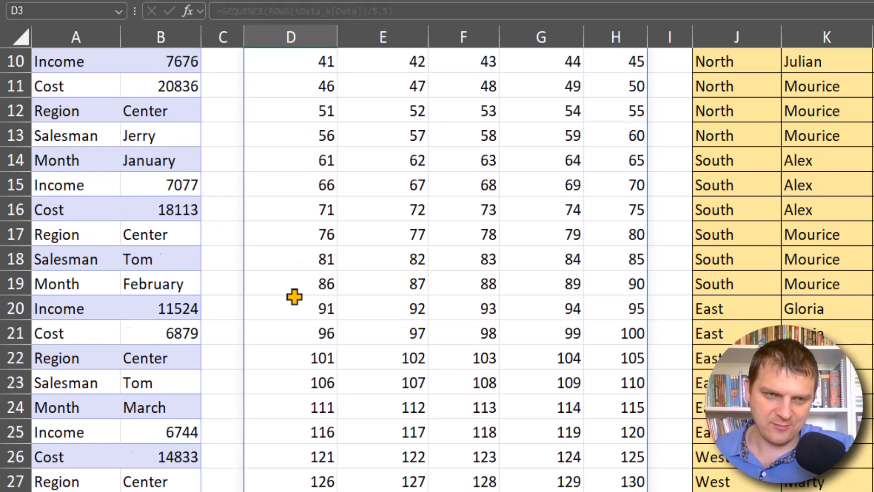
scroll(306, 336, "down", 20)
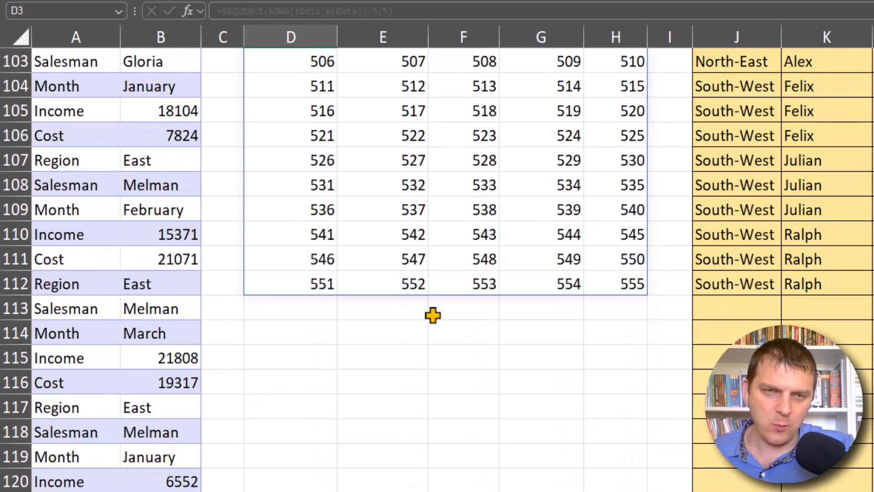
left_click(622, 284)
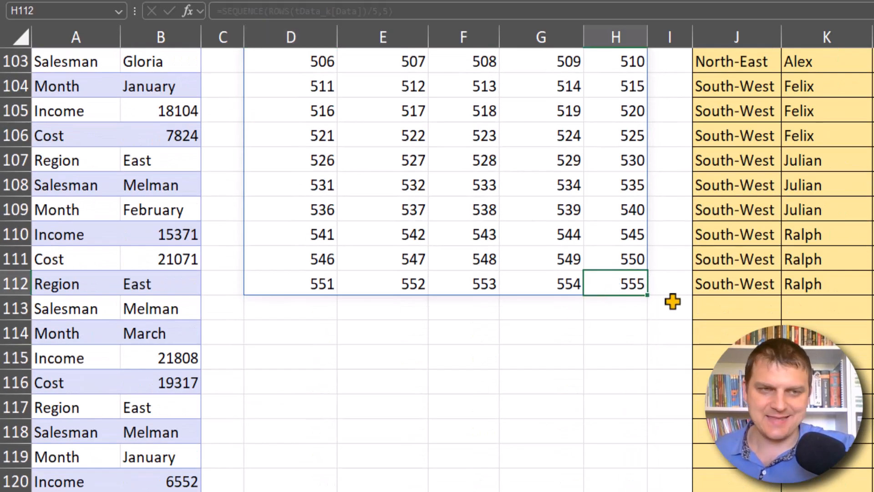
left_click(188, 210)
key("ctrl+Up")
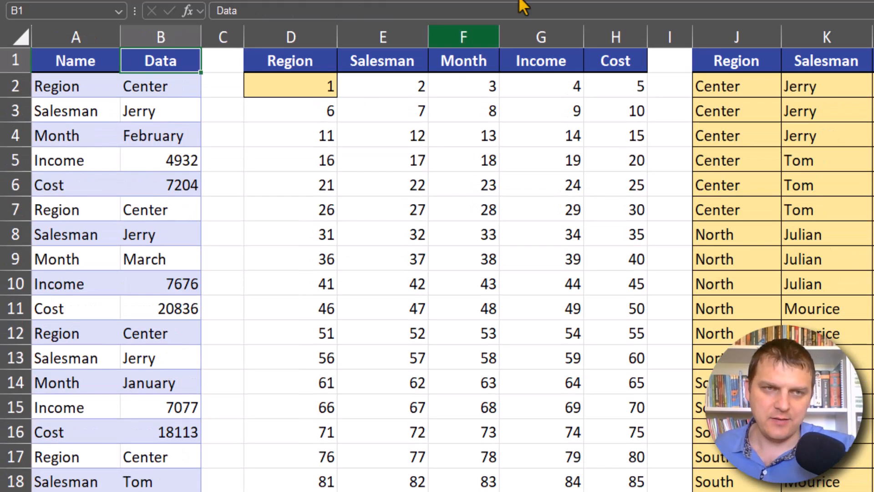
Step: Wrap the SEQUENCE formula in D2 in INDEX over the Data column, making =INDEX(tData_k[Data],SEQUENCE(ROWS(tData_k[Data])/5,5))
left_click(298, 78)
key("F2")
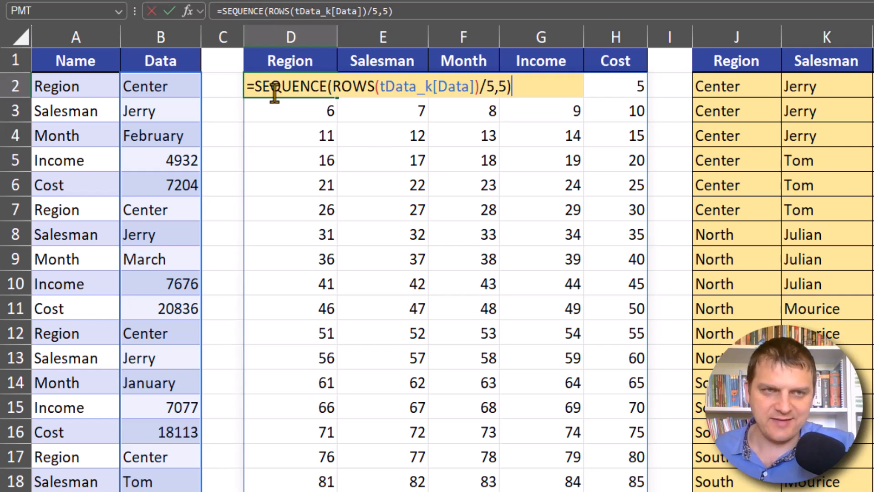
left_click(254, 86)
type("ind")
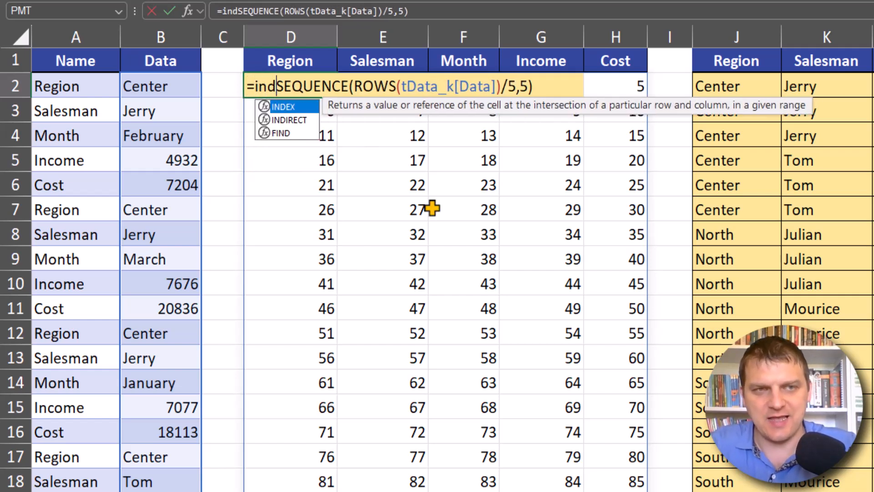
key("Tab")
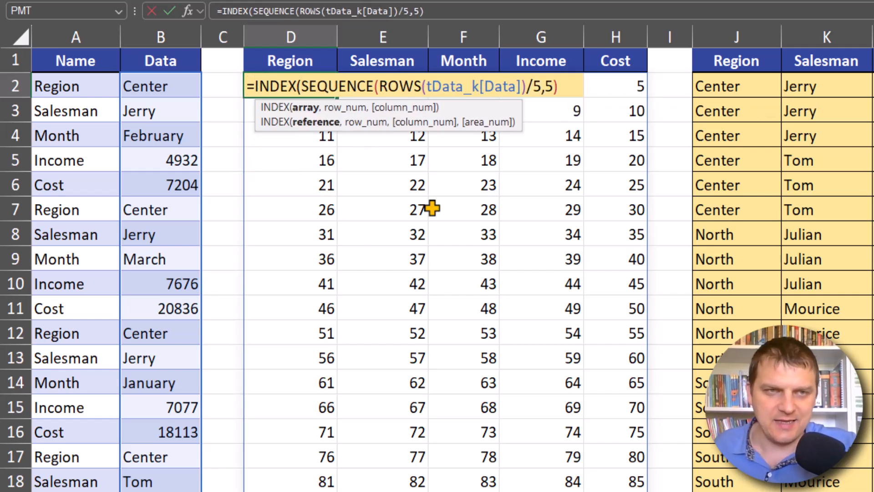
left_click(188, 43)
type(",")
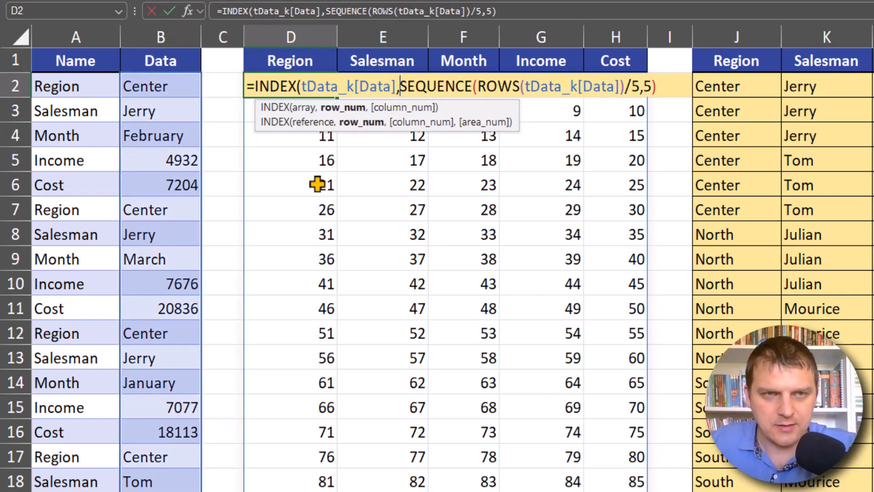
left_click(352, 108)
left_click(664, 90)
type(")")
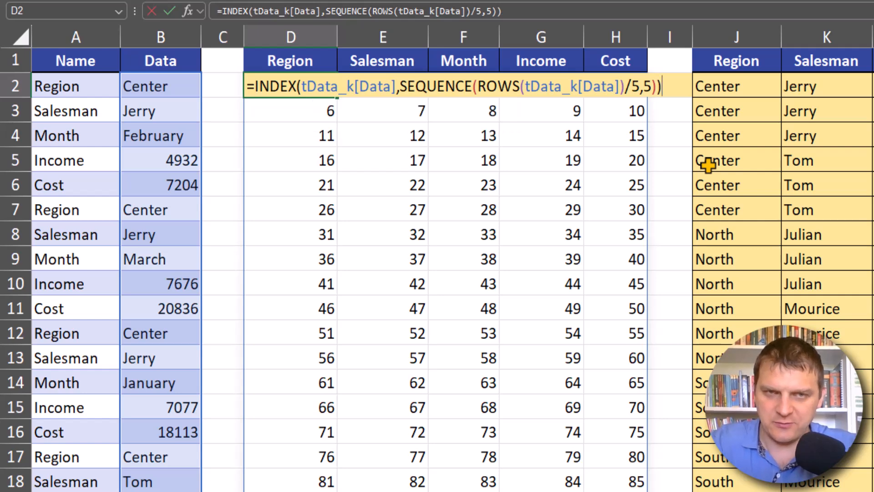
key("ctrl+Return")
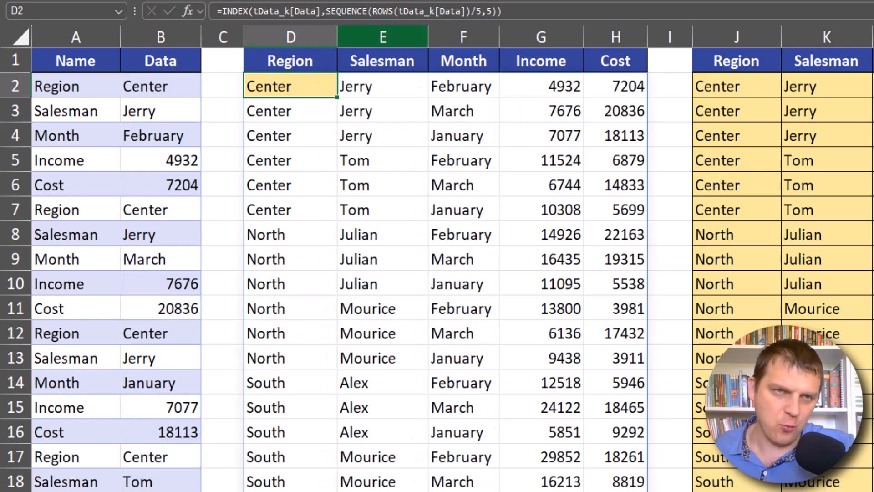
Step: Open the INDEX and SEQUENCE formula in D2 for editing
key("F2")
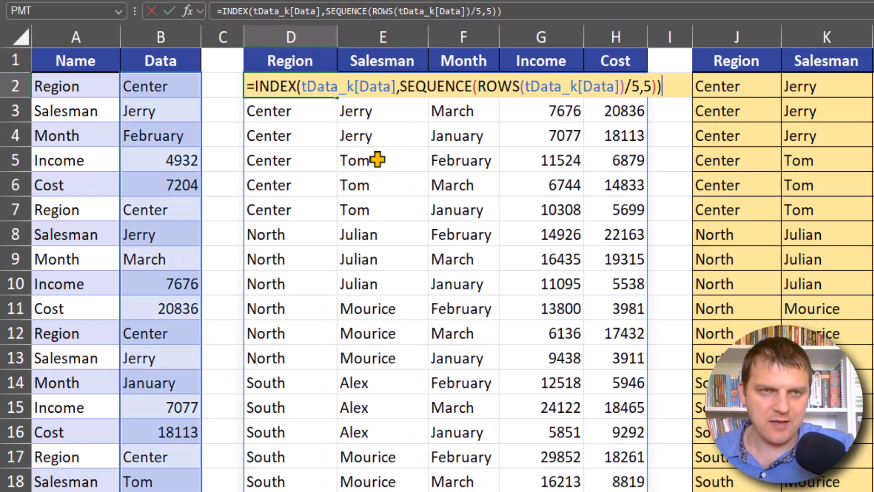